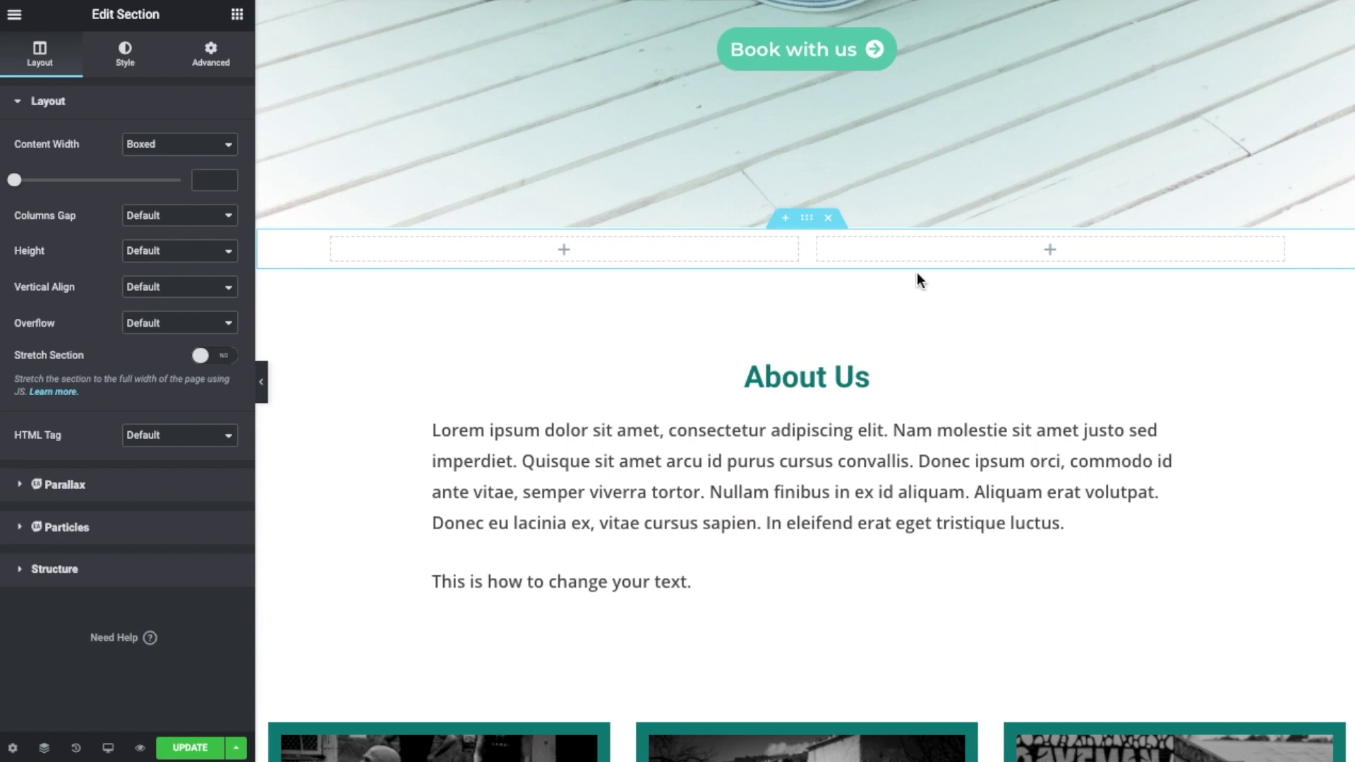
scroll(816, 256, "up", 3)
scroll(793, 253, "up", 2)
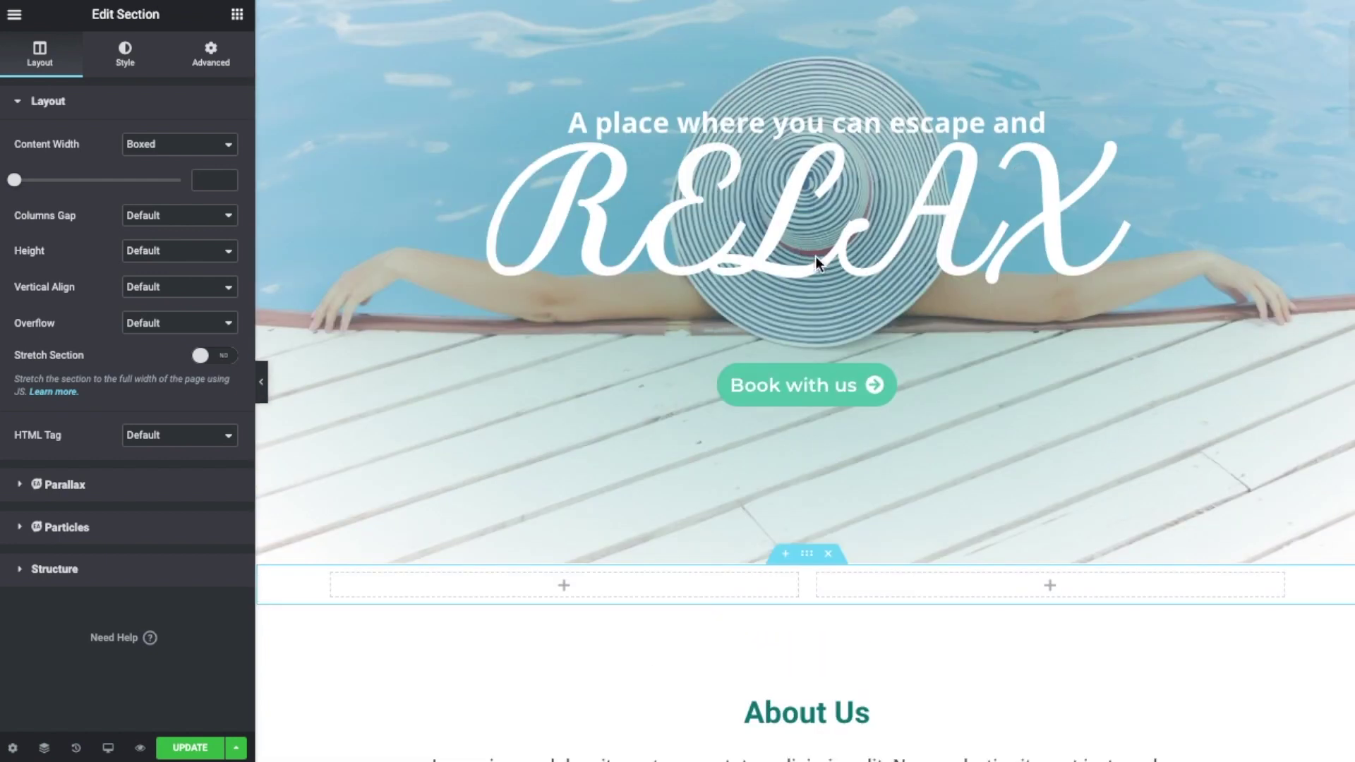
scroll(810, 248, "up", 3)
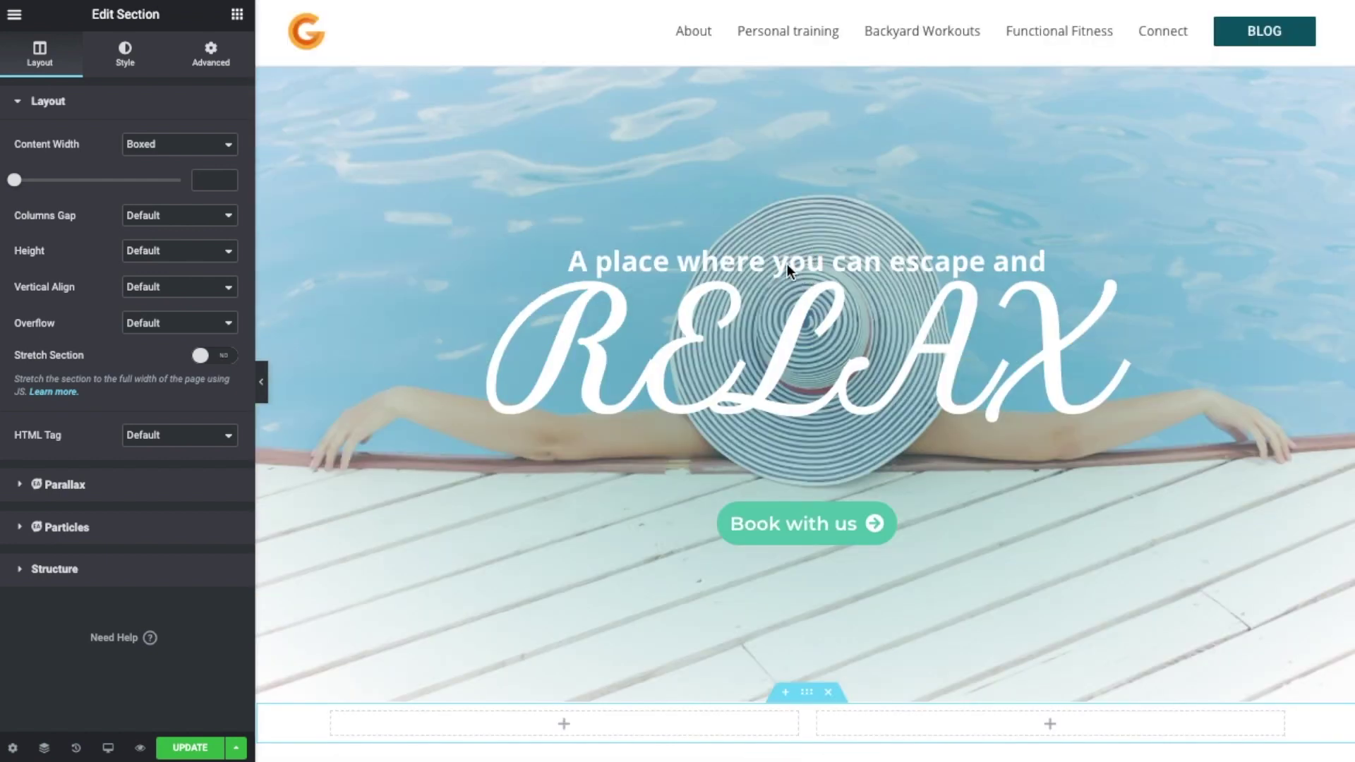
scroll(787, 264, "down", 6)
scroll(788, 265, "up", 3)
scroll(793, 254, "down", 1)
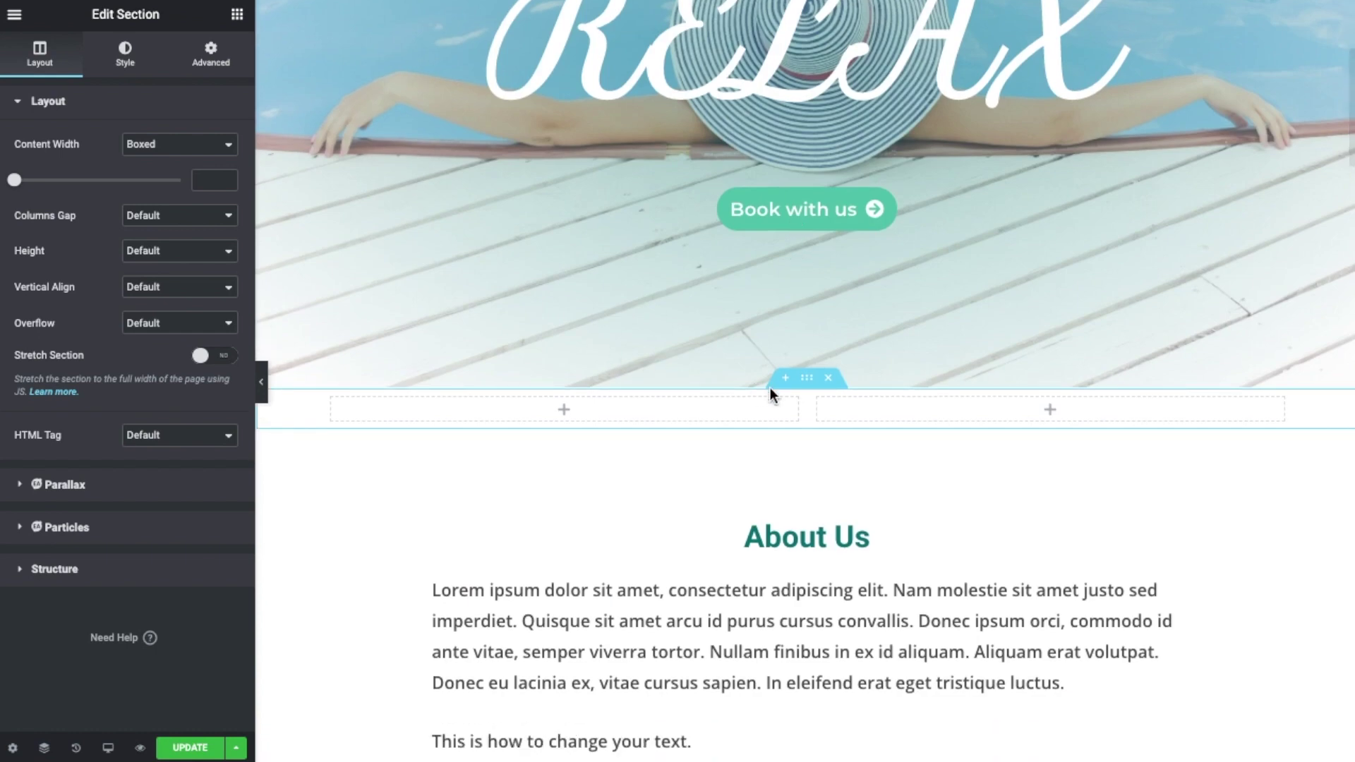
scroll(789, 389, "down", 1)
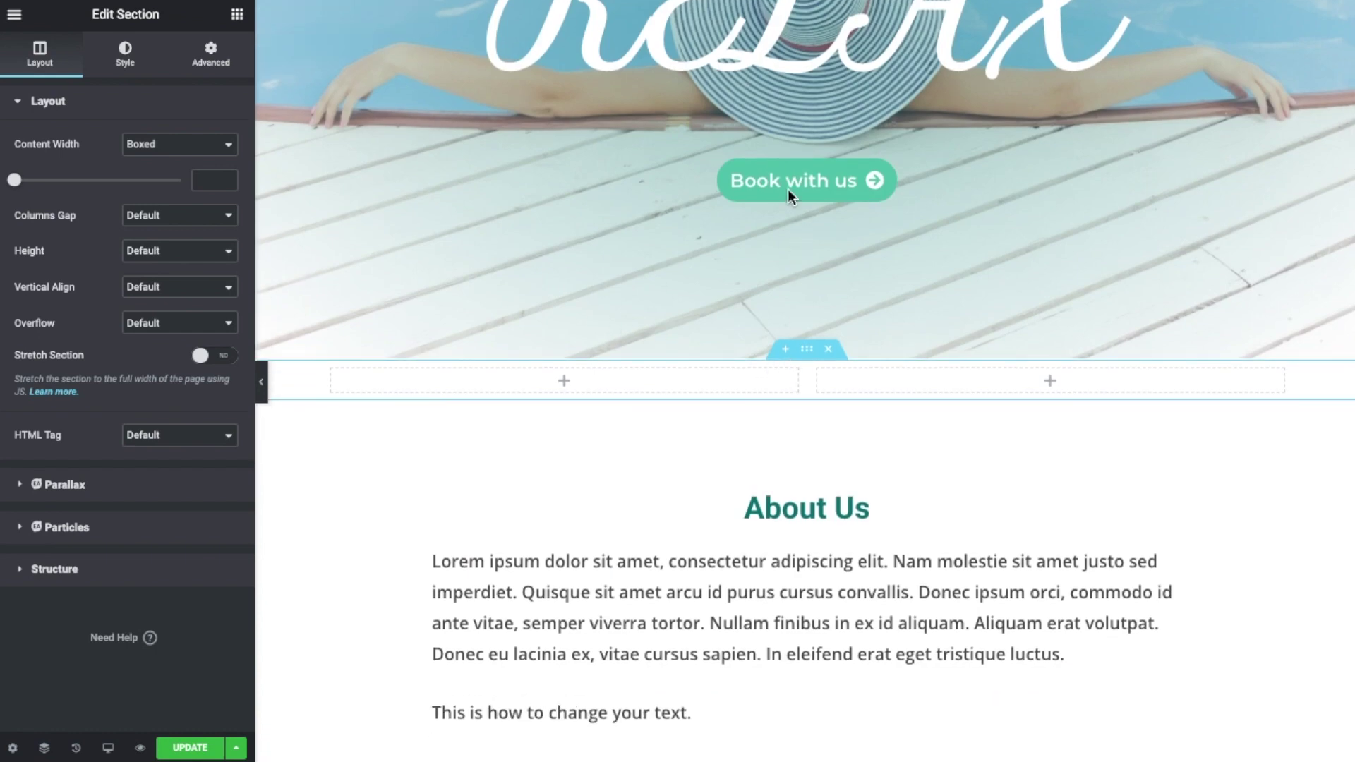
scroll(788, 190, "down", 1)
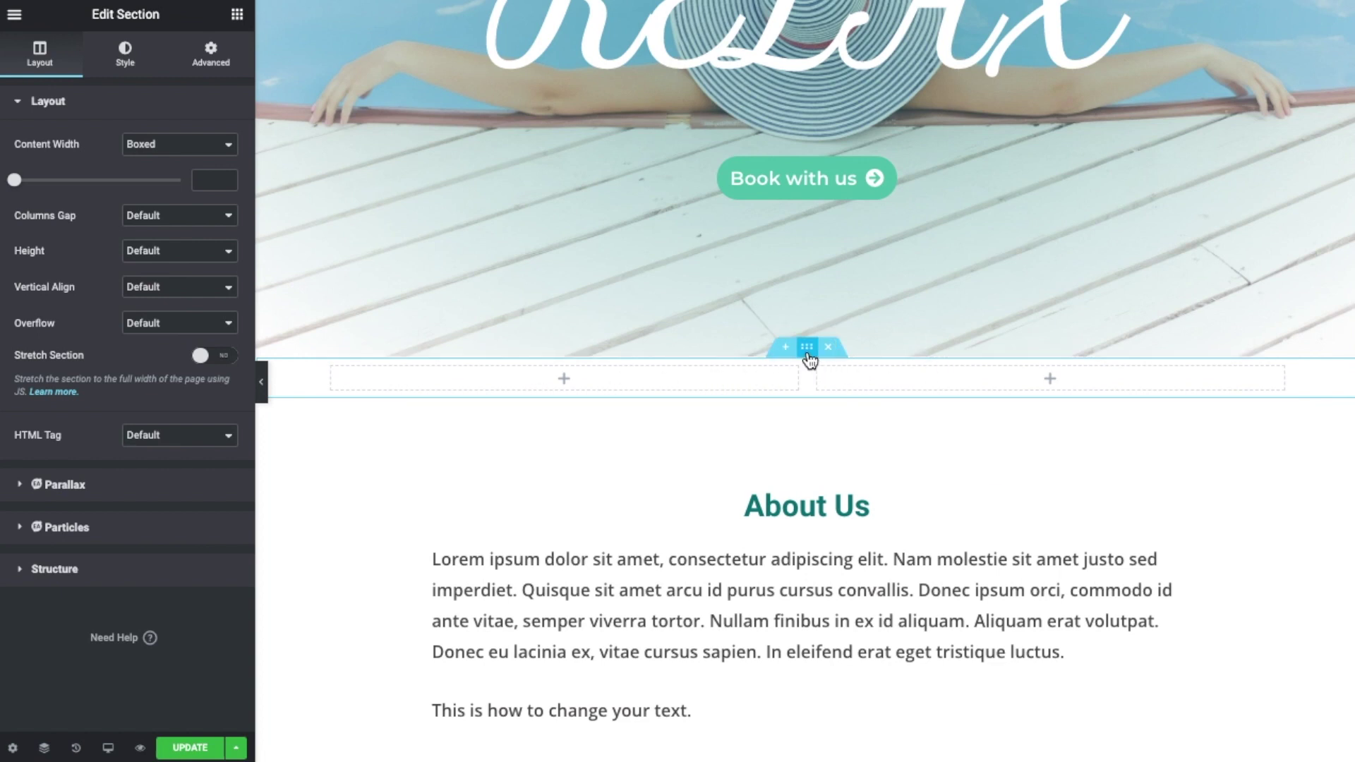
- Set the section's Height to Min Height of 400 px
left_click(162, 254)
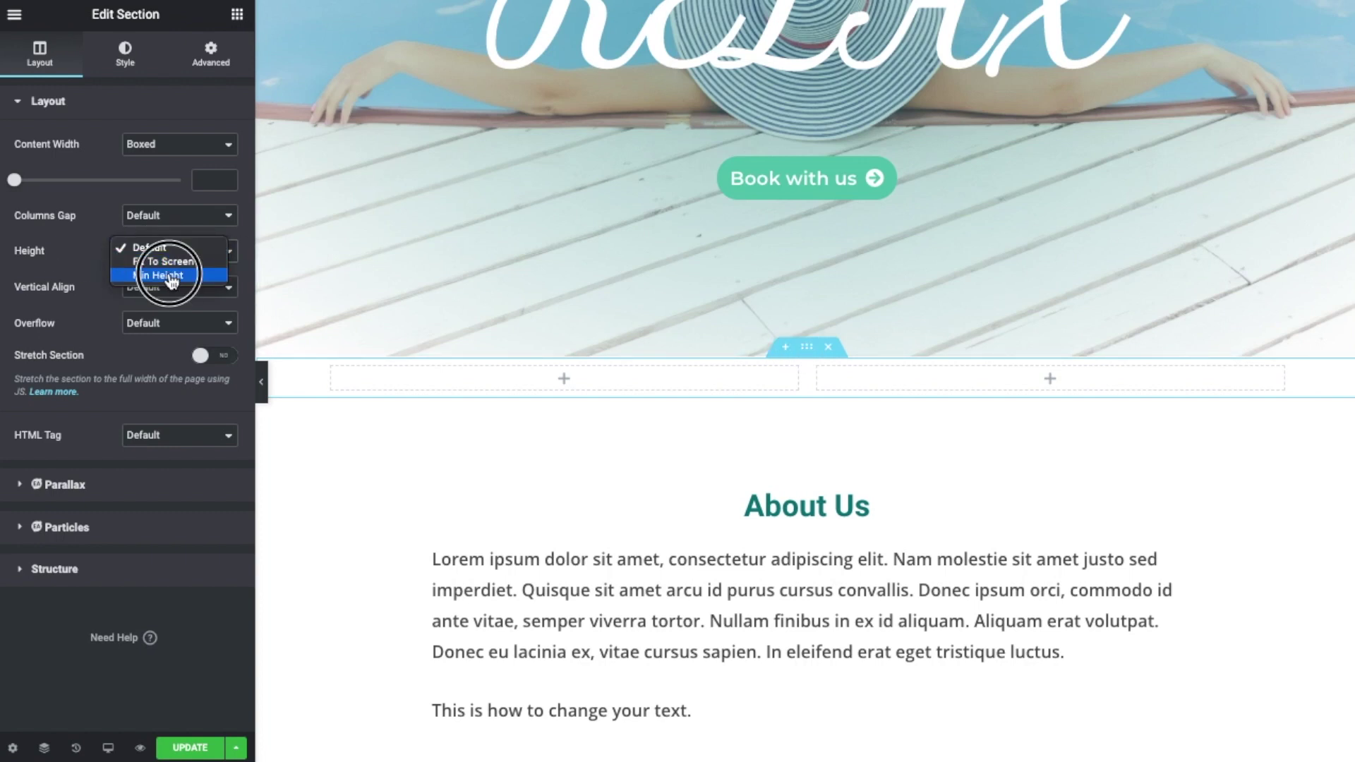
left_click(159, 275)
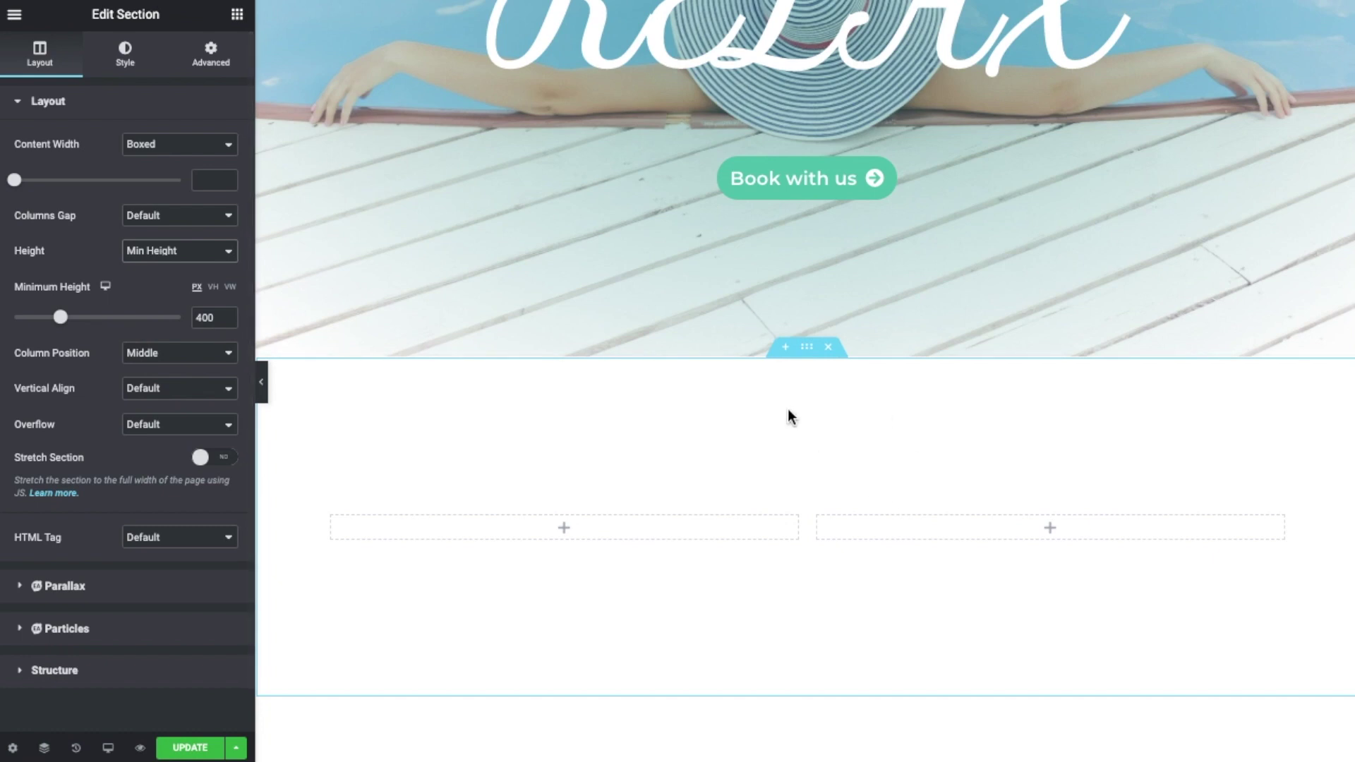
scroll(789, 409, "down", 3)
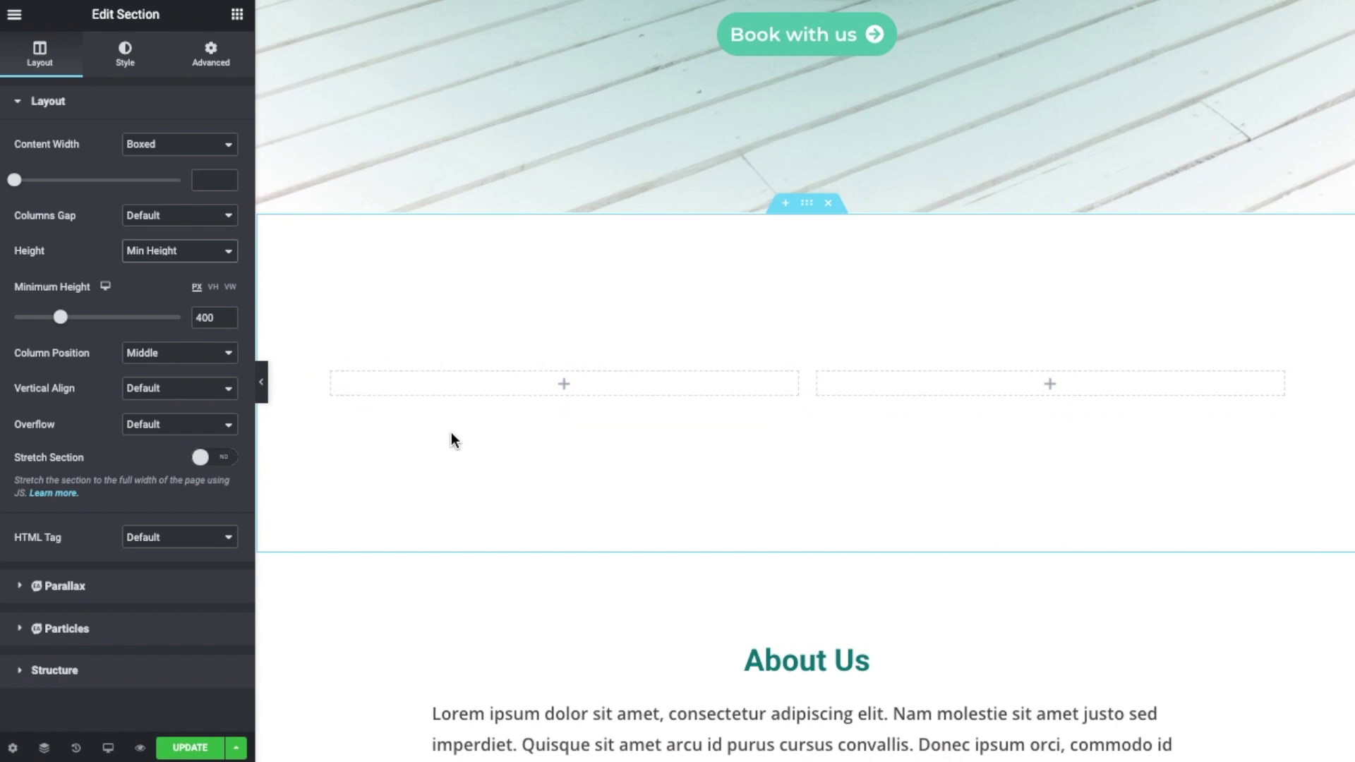
- Add a third column to the section, then delete the middle column
right_click(334, 377)
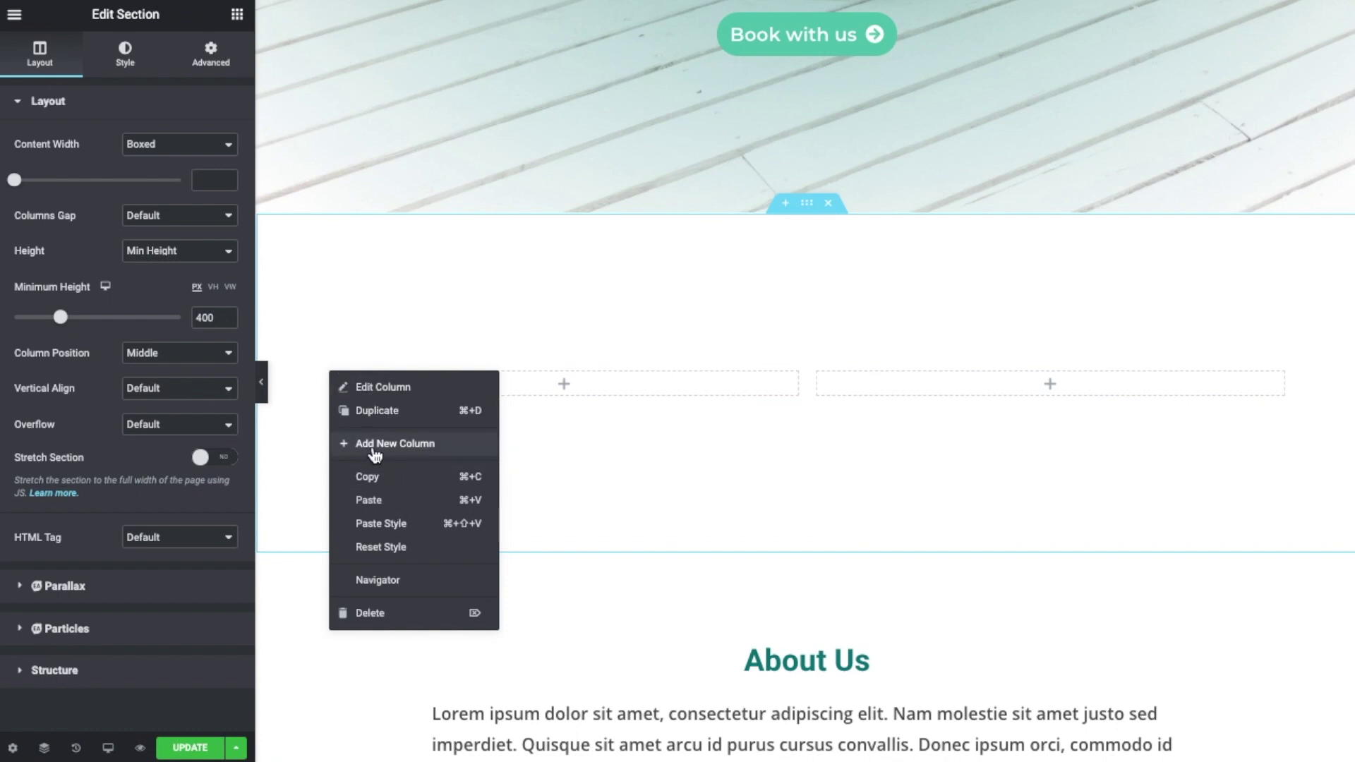
left_click(410, 452)
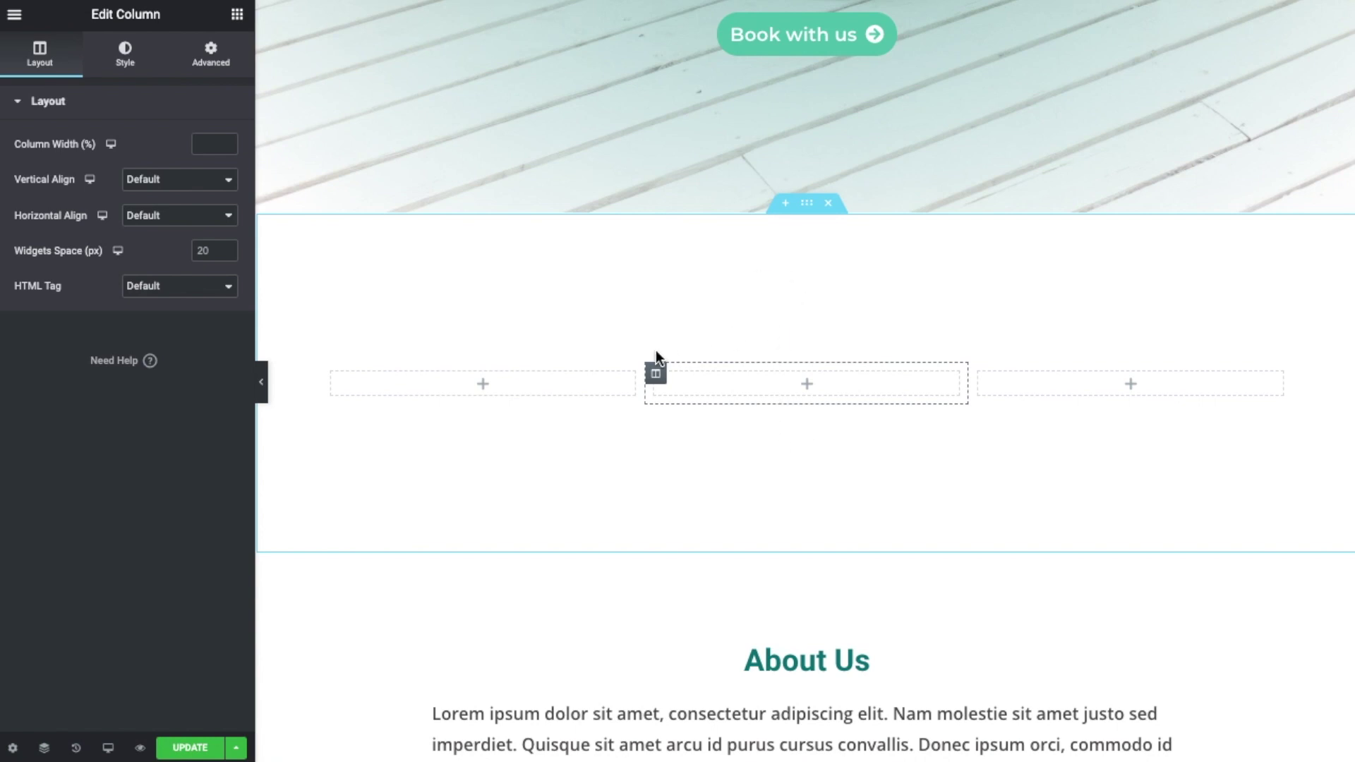
right_click(656, 377)
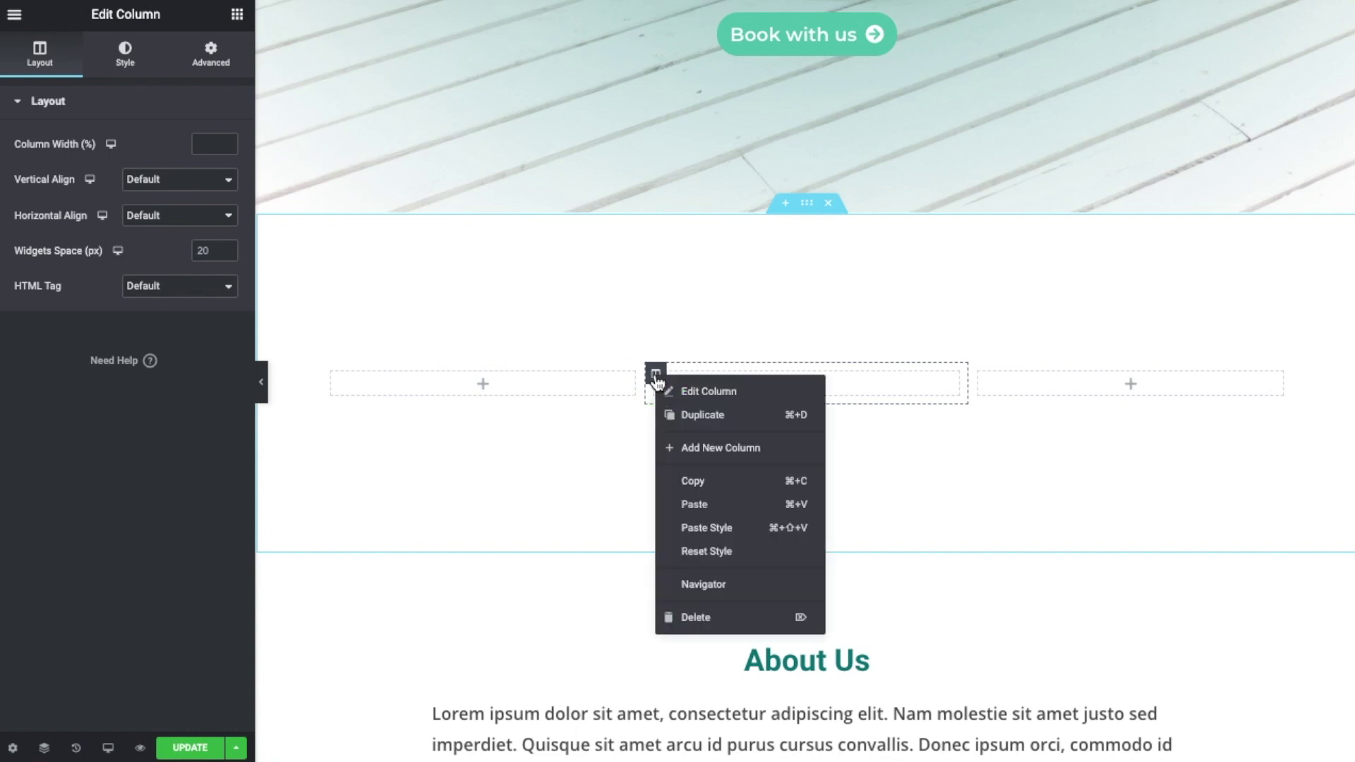
left_click(695, 617)
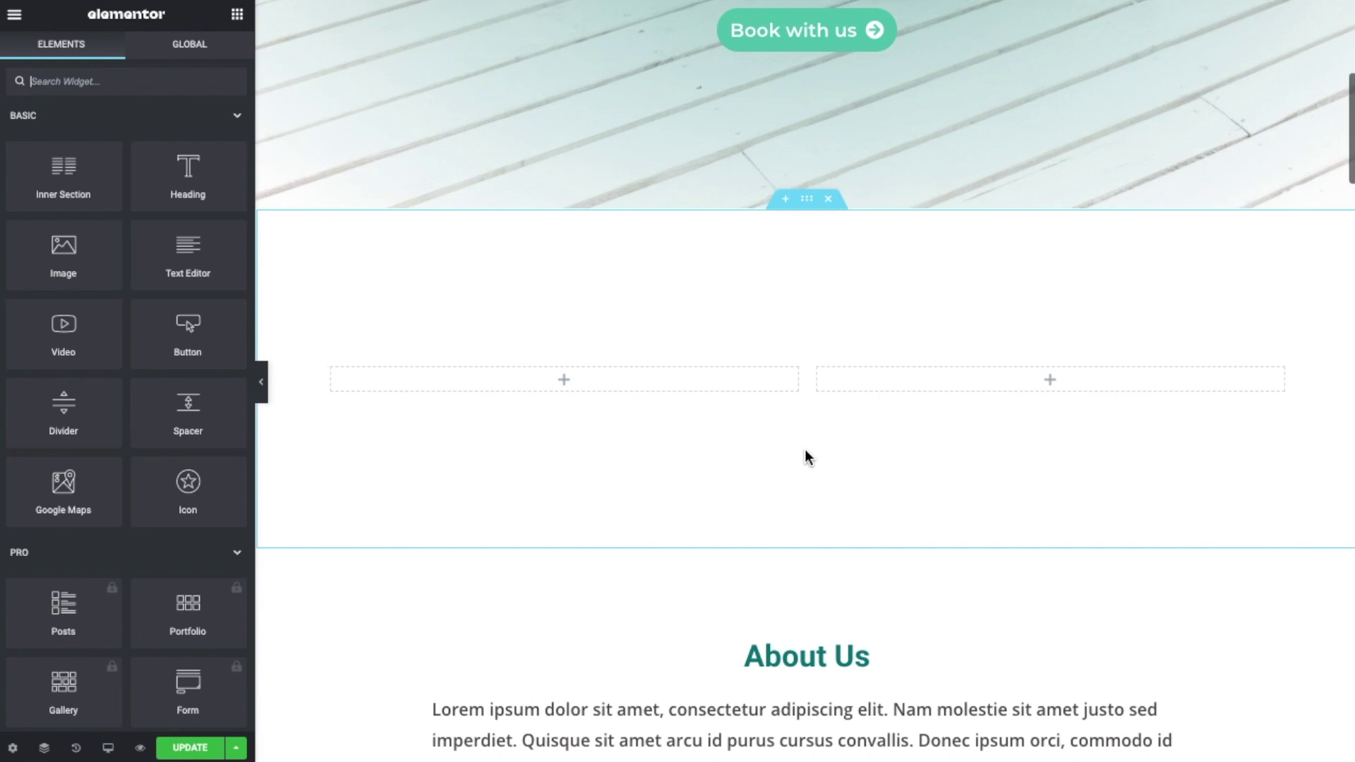
scroll(807, 457, "down", 3)
scroll(808, 457, "down", 5)
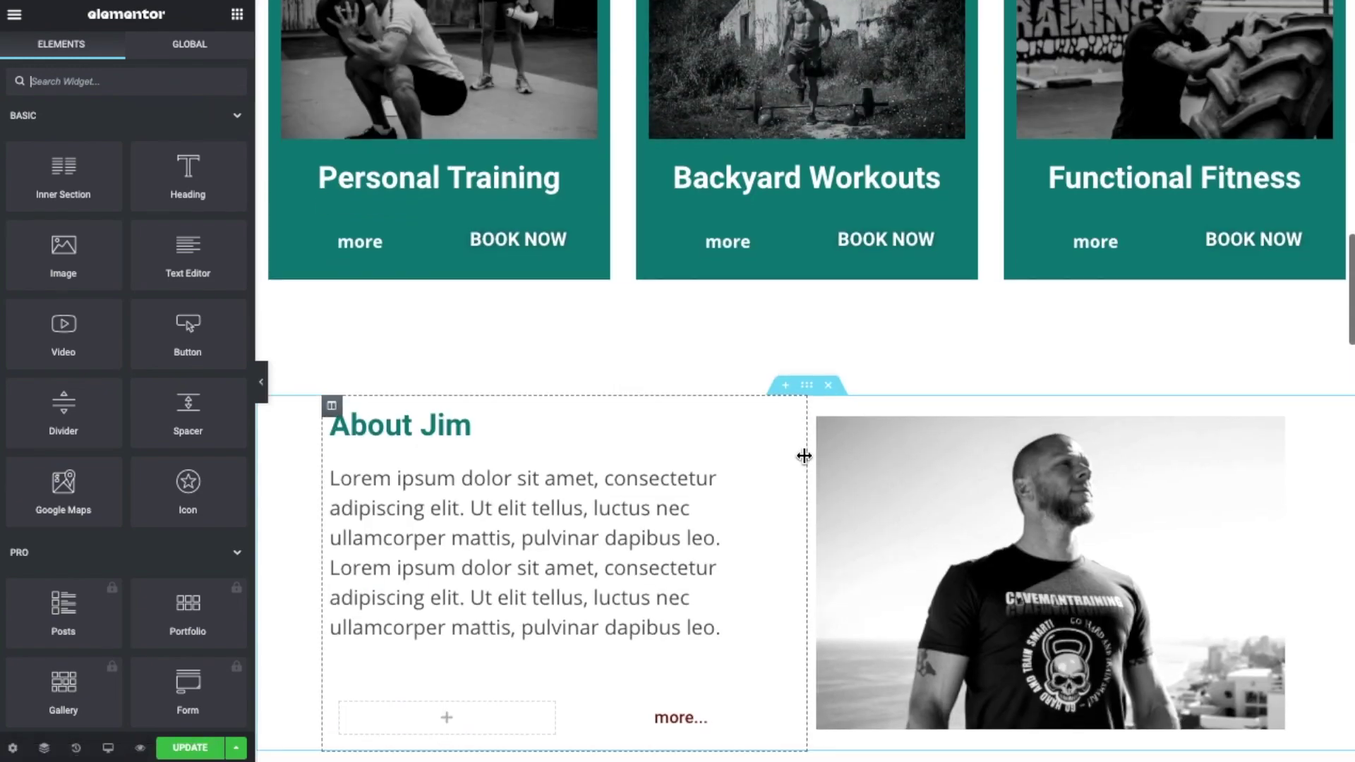
scroll(803, 456, "down", 3)
scroll(804, 456, "down", 5)
scroll(804, 455, "up", 3)
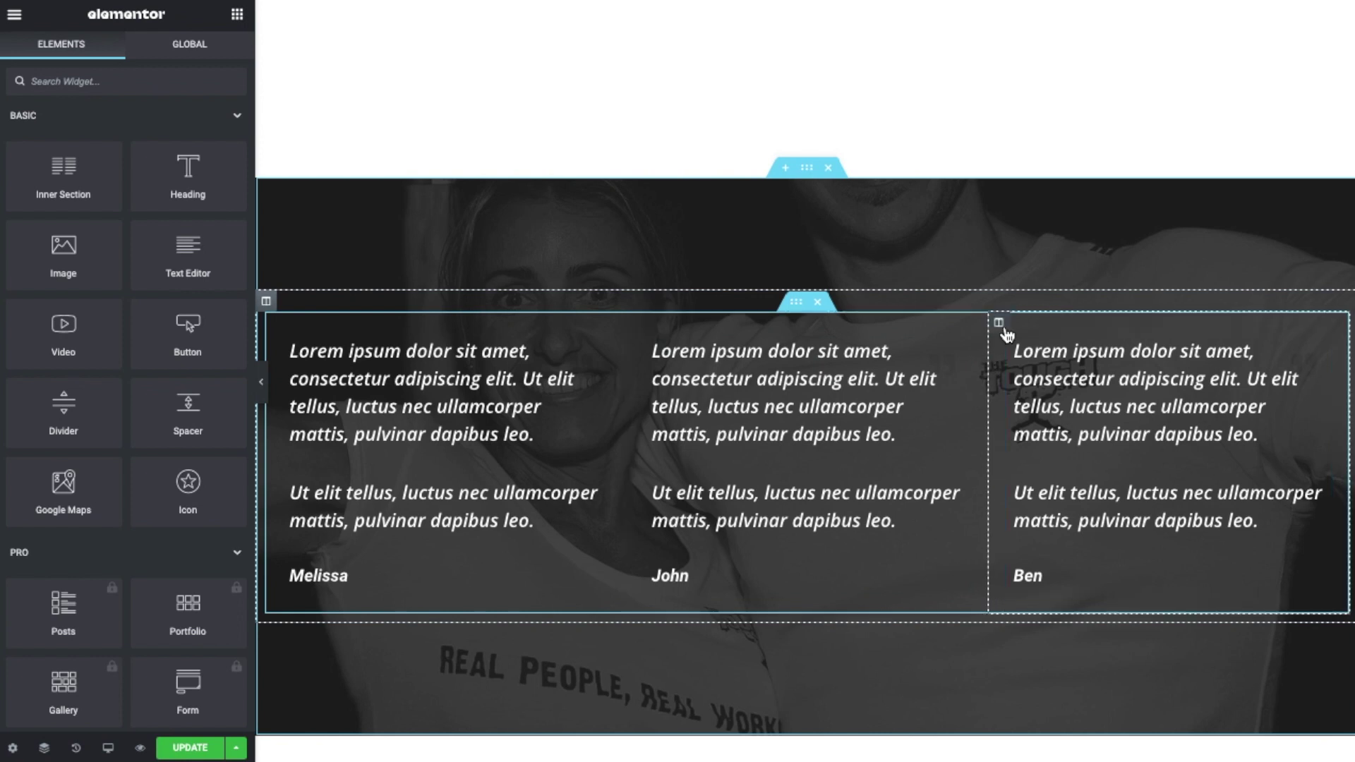
- Delete Ben's testimonial column and add a new empty column after John's
right_click(1002, 327)
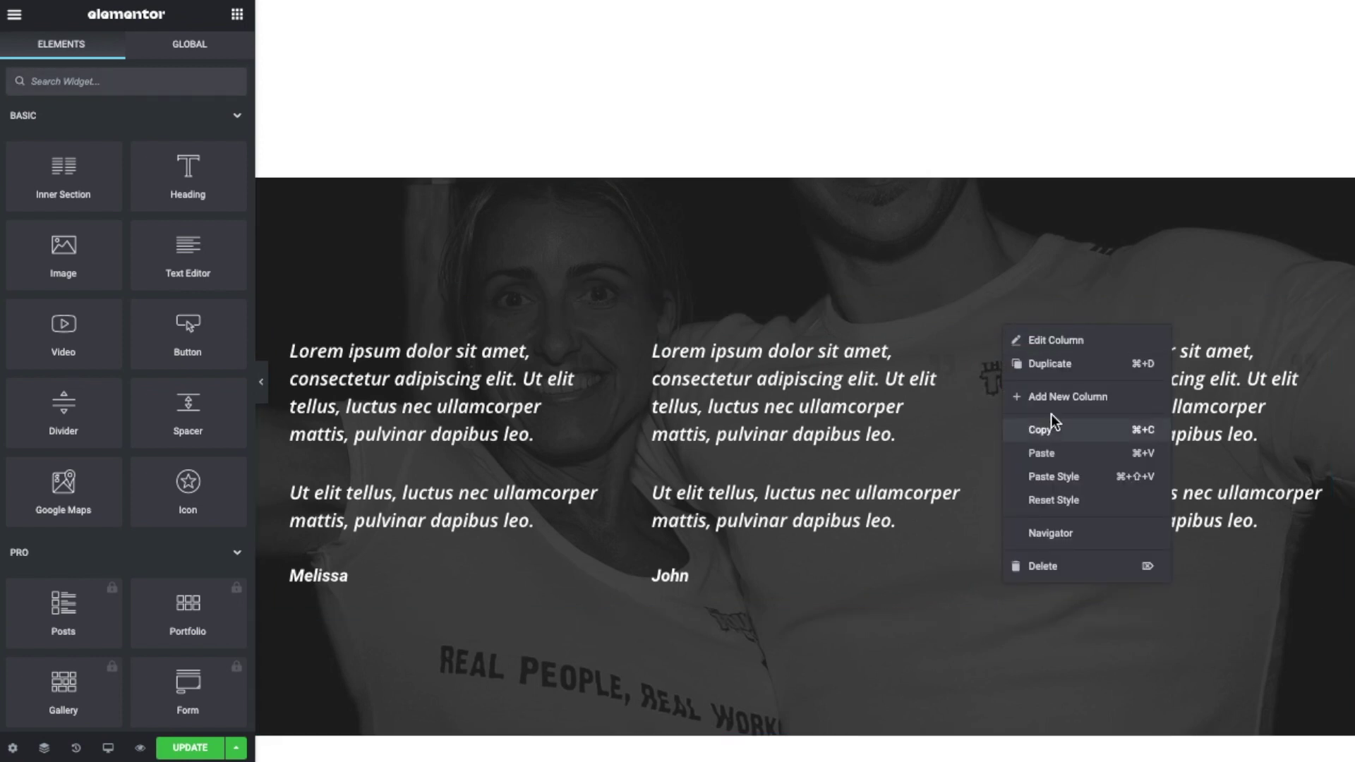
left_click(1071, 566)
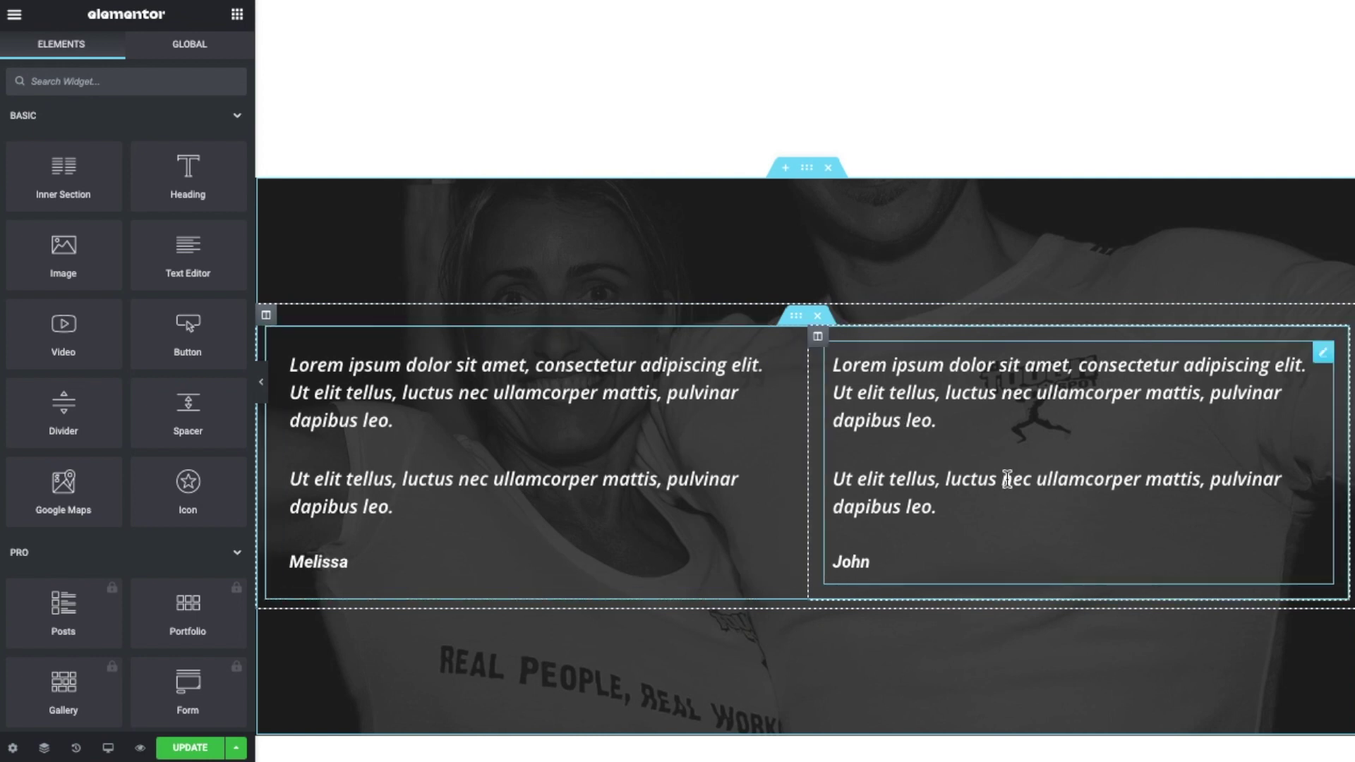
right_click(818, 334)
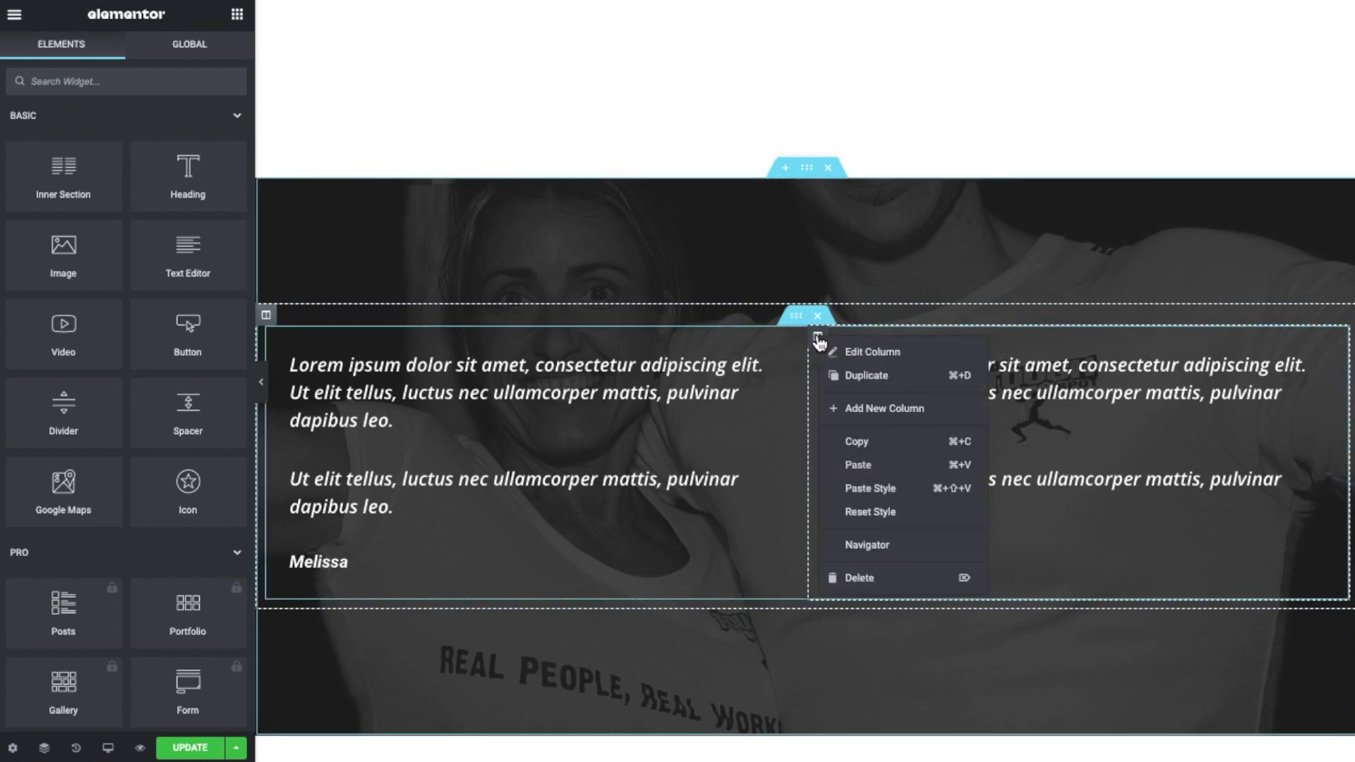
left_click(884, 408)
- Duplicate John's testimonial and move the copy into the new right column
right_click(961, 339)
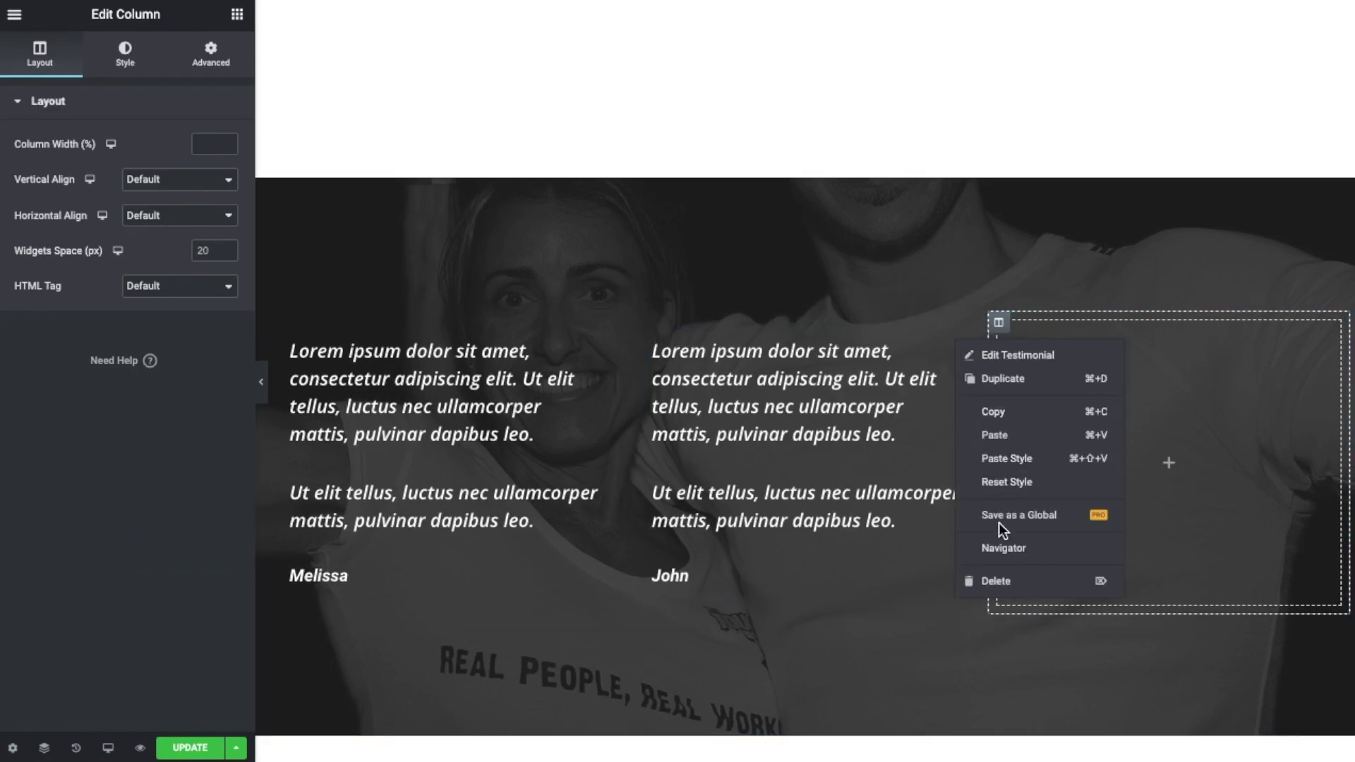
left_click(1003, 378)
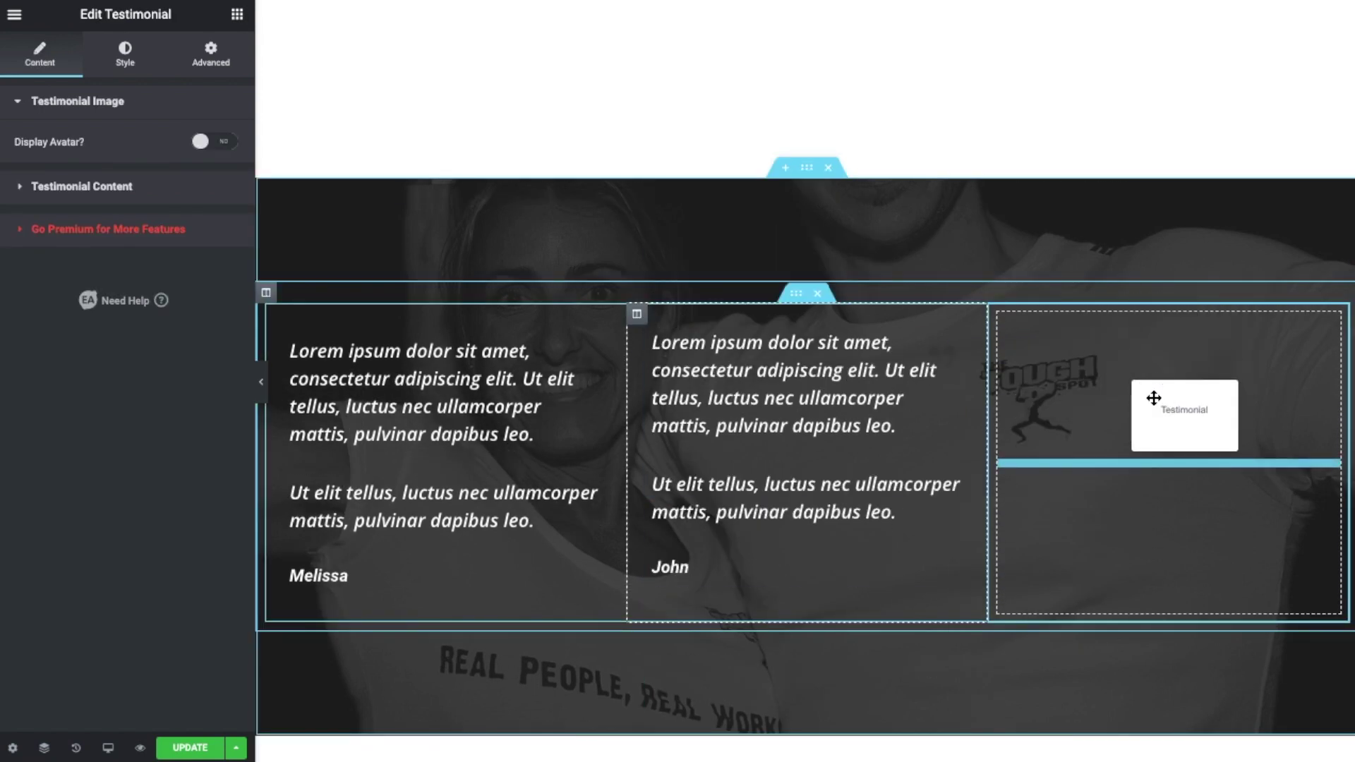
left_click_drag(960, 514, 1148, 402)
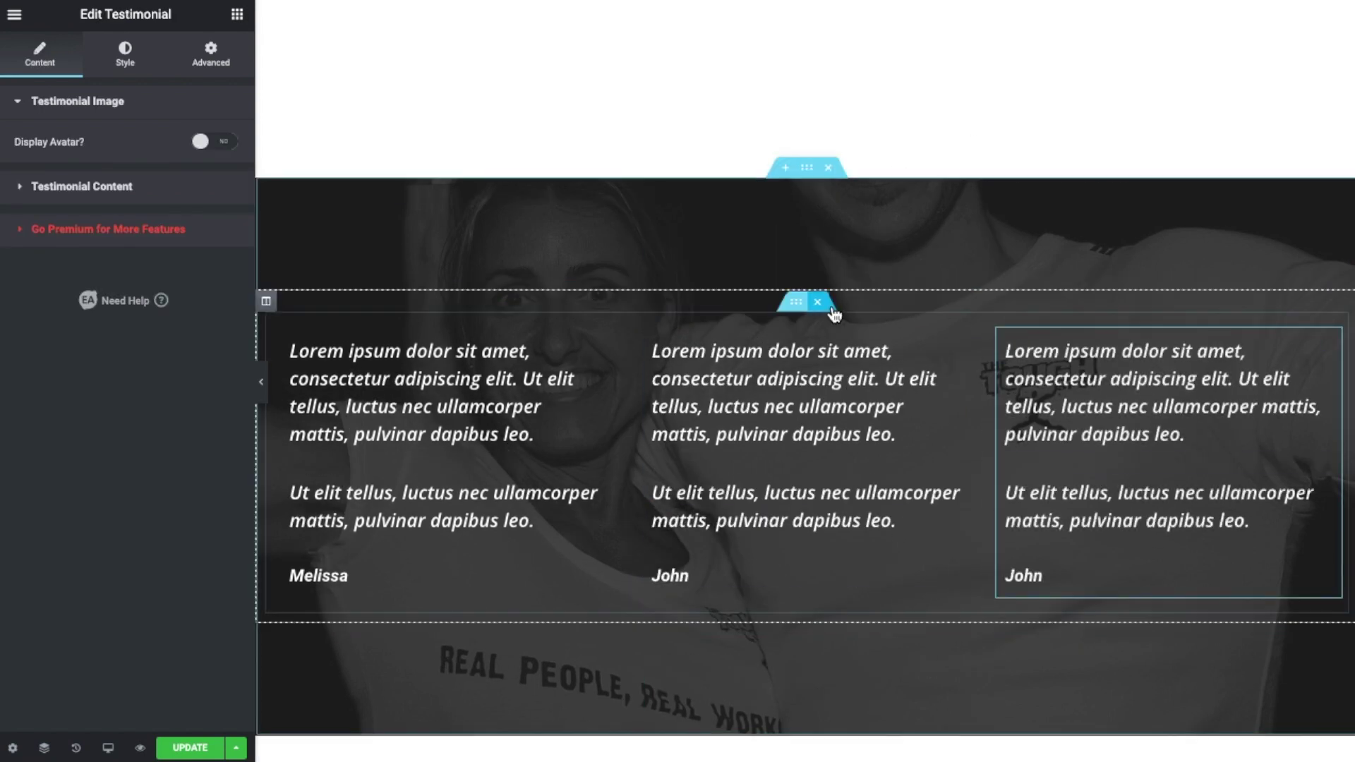
mouse_move(805, 424)
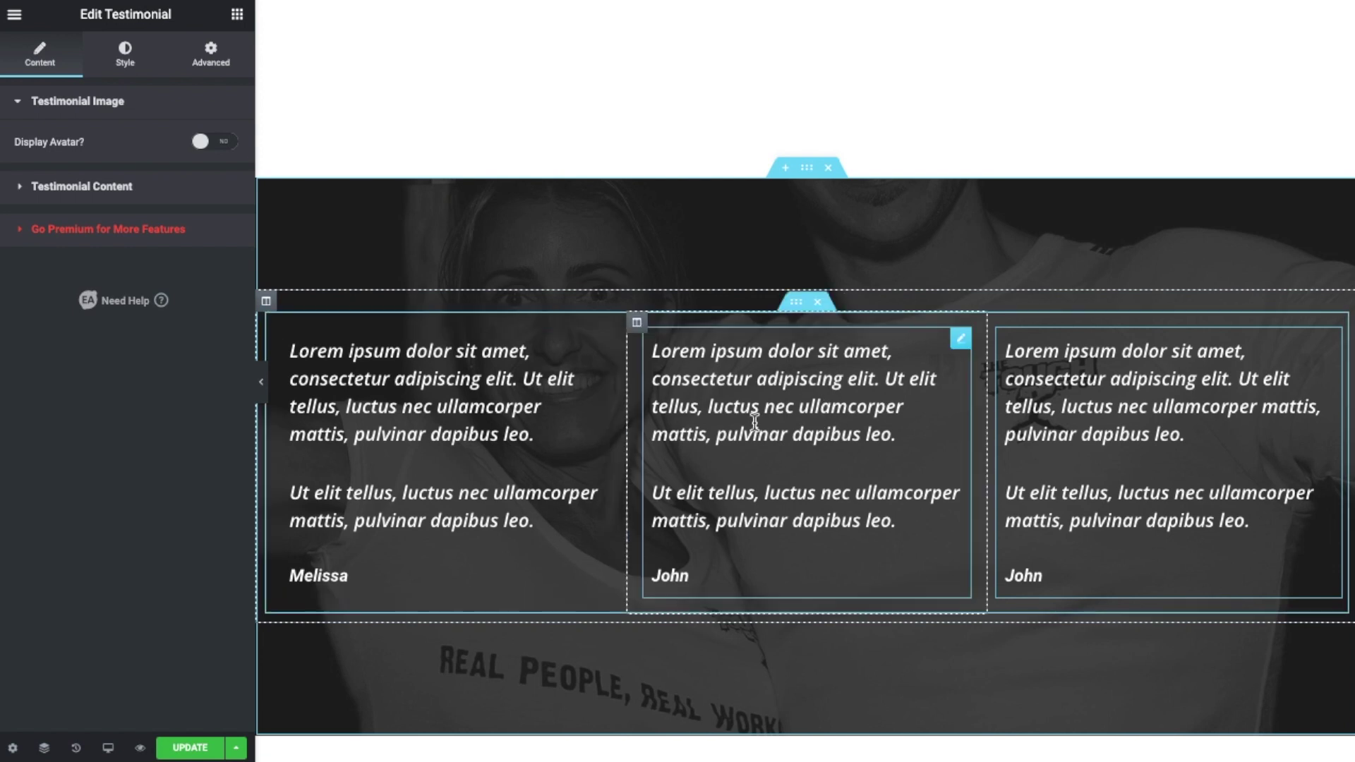
- Add a fourth column and move a copy of the third testimonial into it
right_click(998, 326)
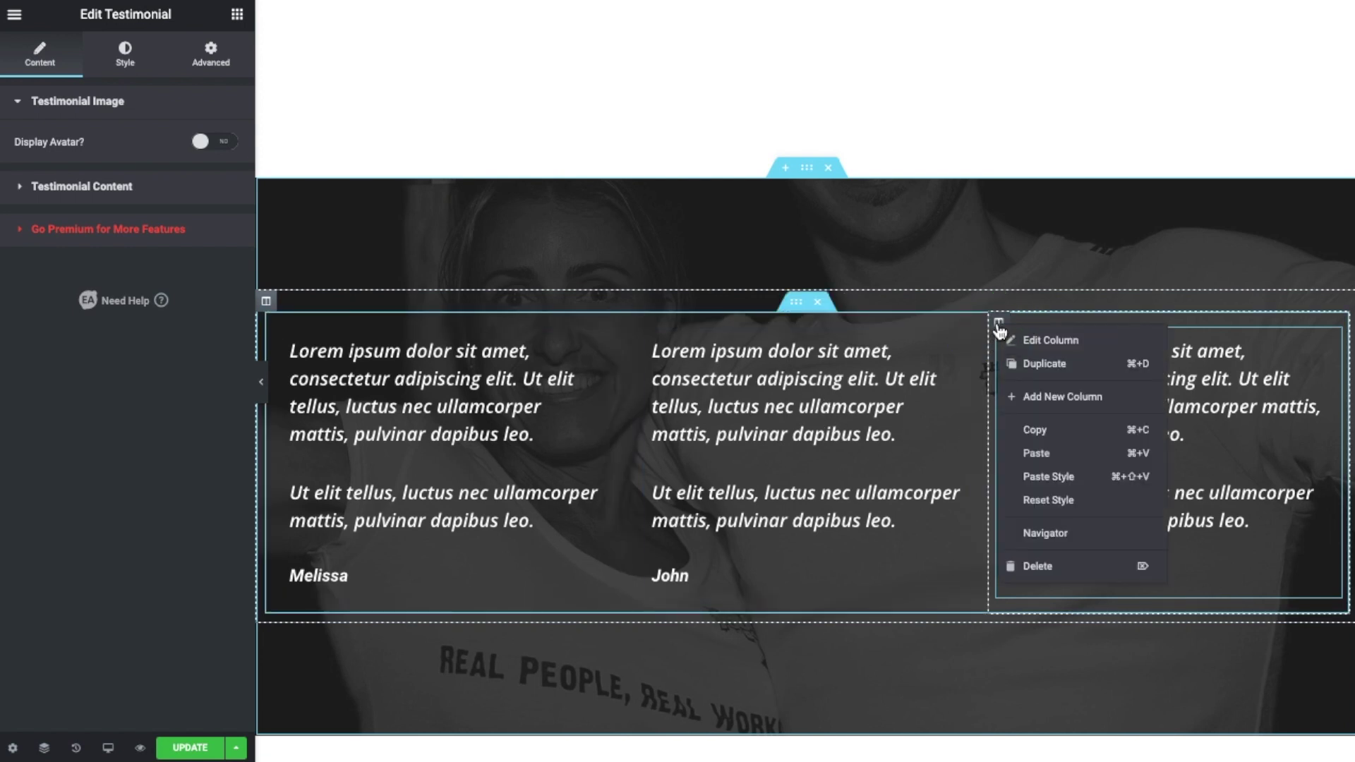
left_click(1041, 400)
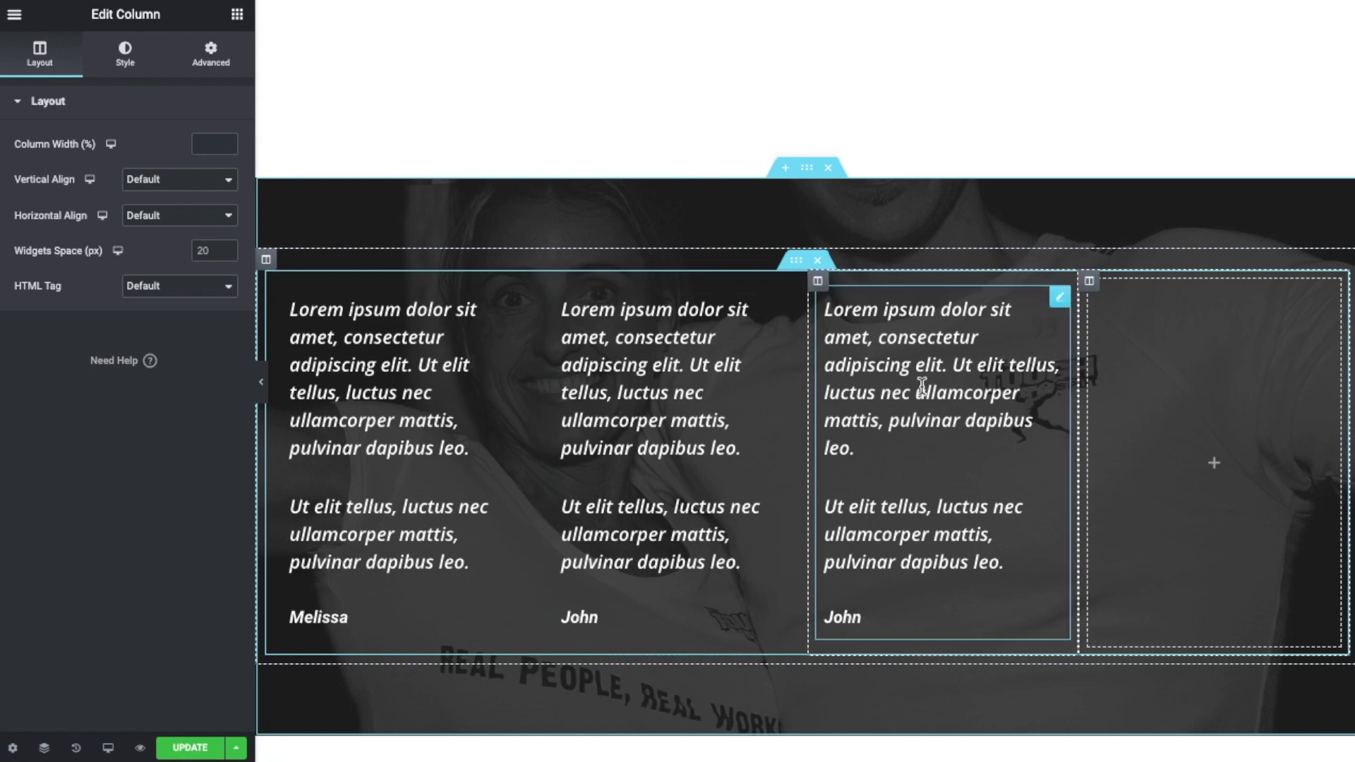
right_click(1047, 298)
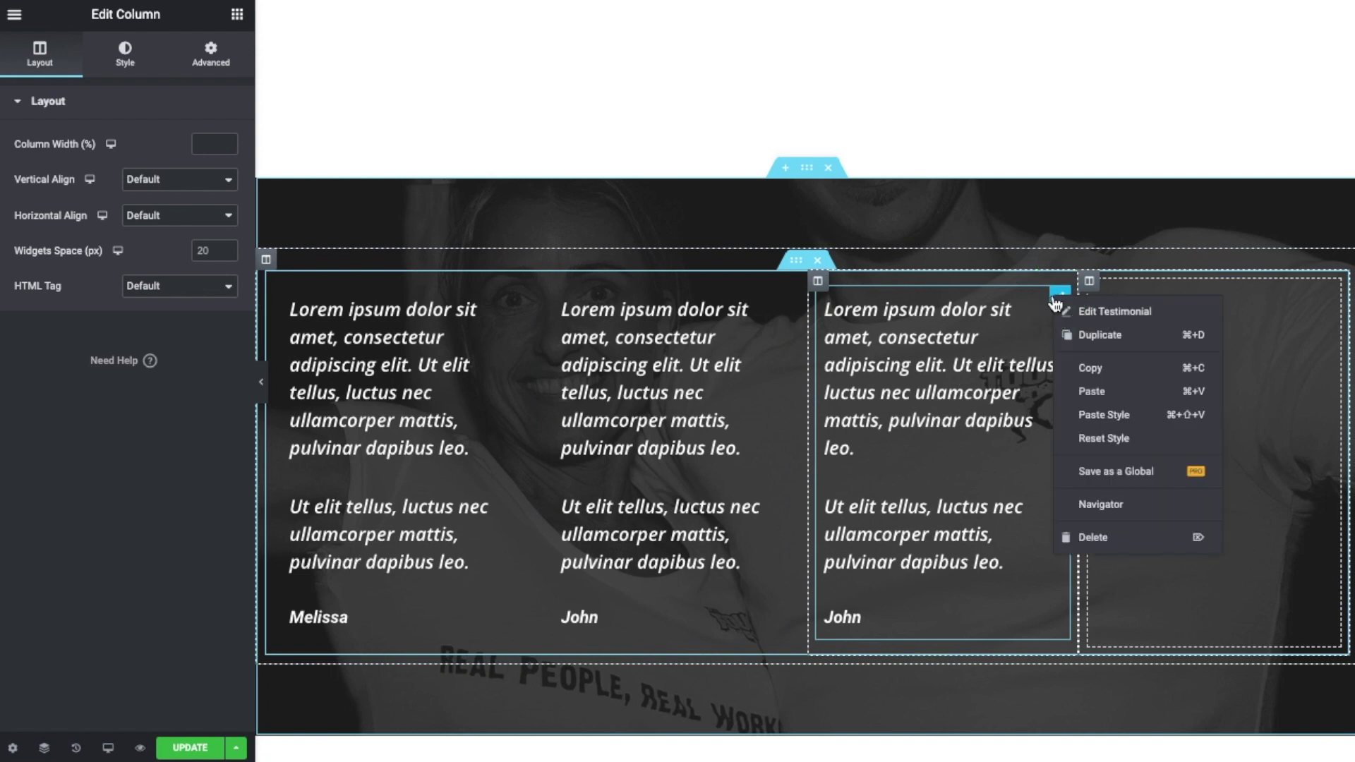
left_click(1100, 335)
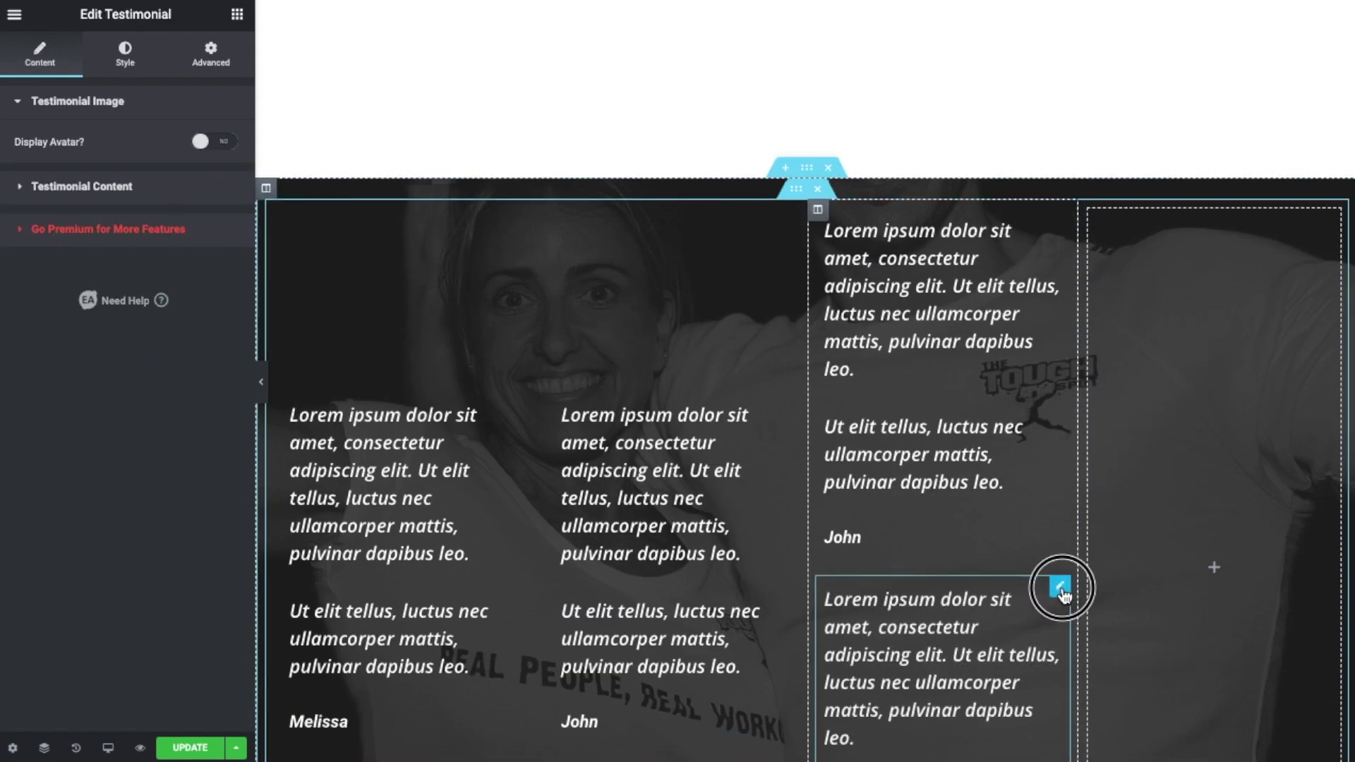
mouse_move(1059, 586)
left_mouse_down()
mouse_move(1082, 543)
mouse_move(1176, 455)
left_mouse_up()
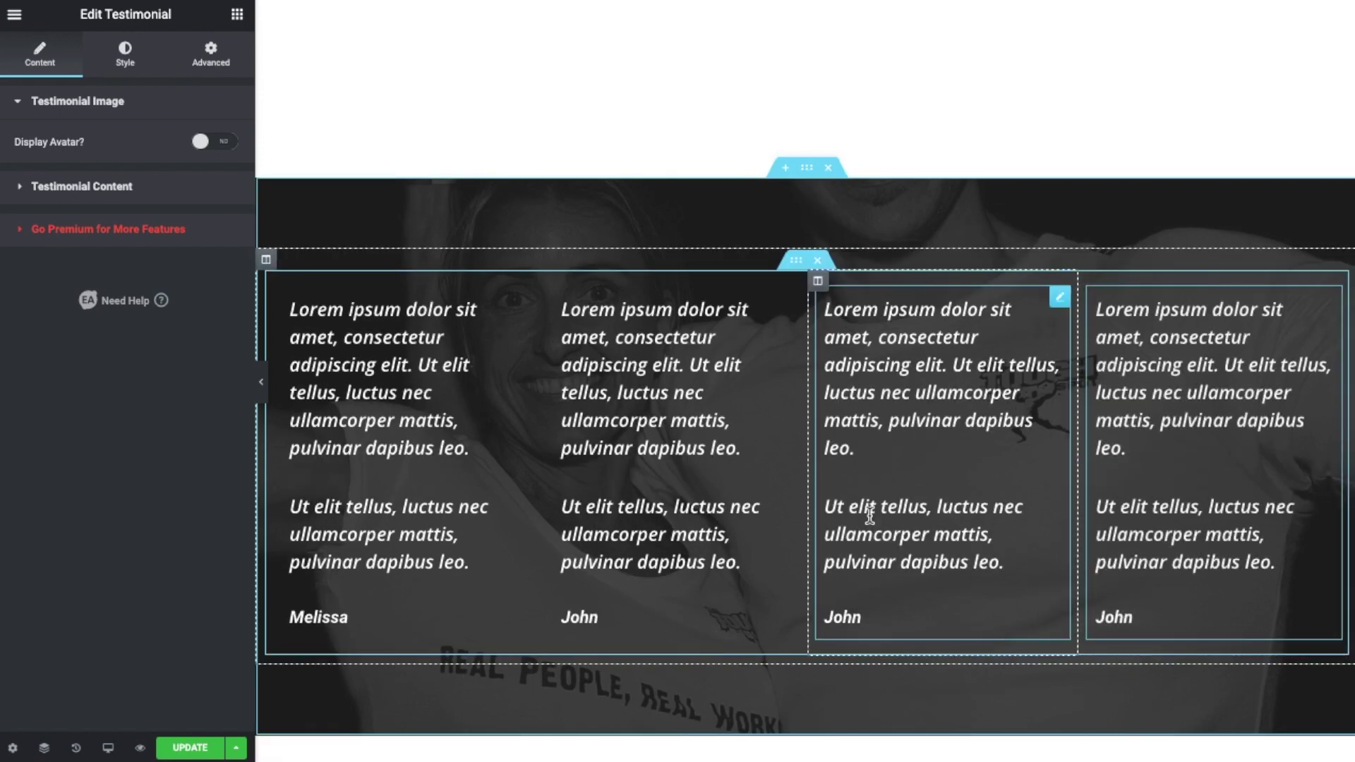
right_click(1090, 284)
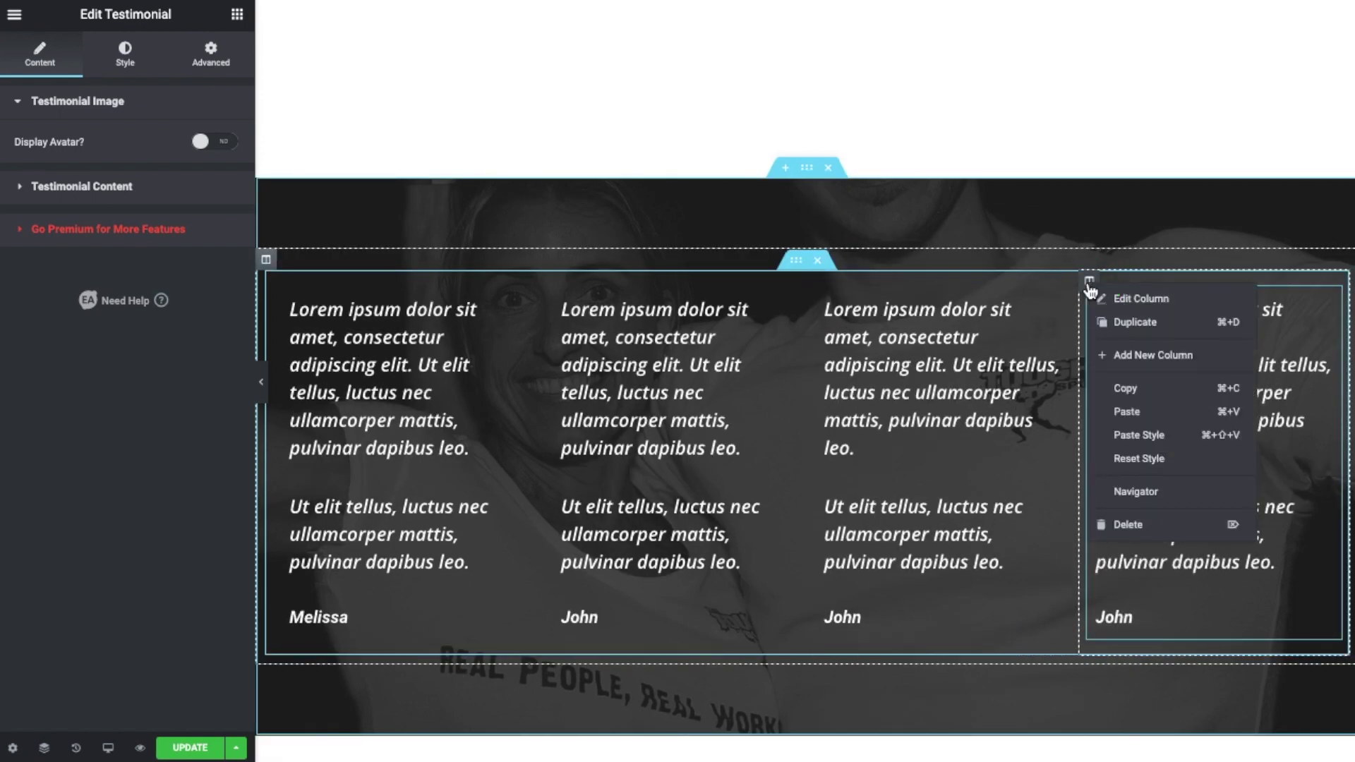
- Remove the card row's fourth column and return to the widget list at the empty section
left_click(1135, 525)
scroll(816, 444, "up", 10)
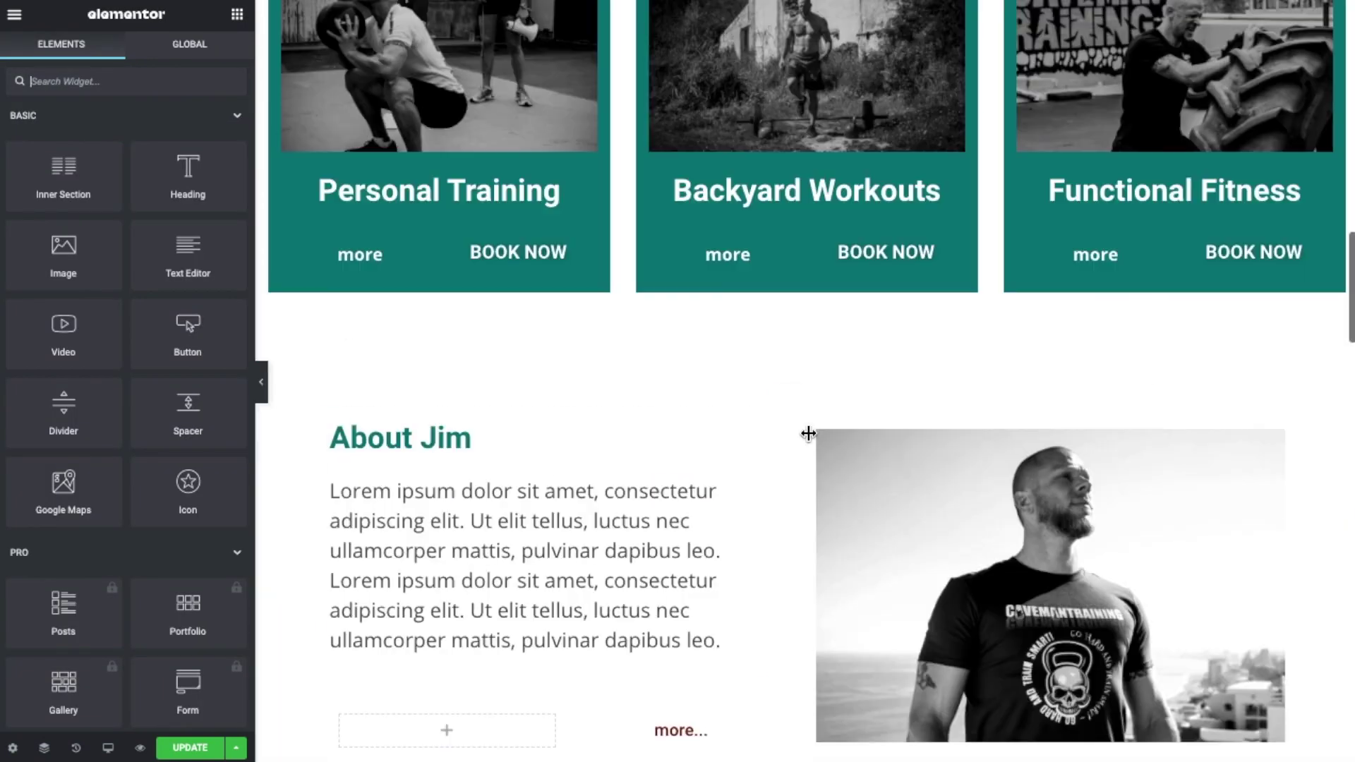
scroll(816, 446, "up", 5)
scroll(817, 445, "up", 5)
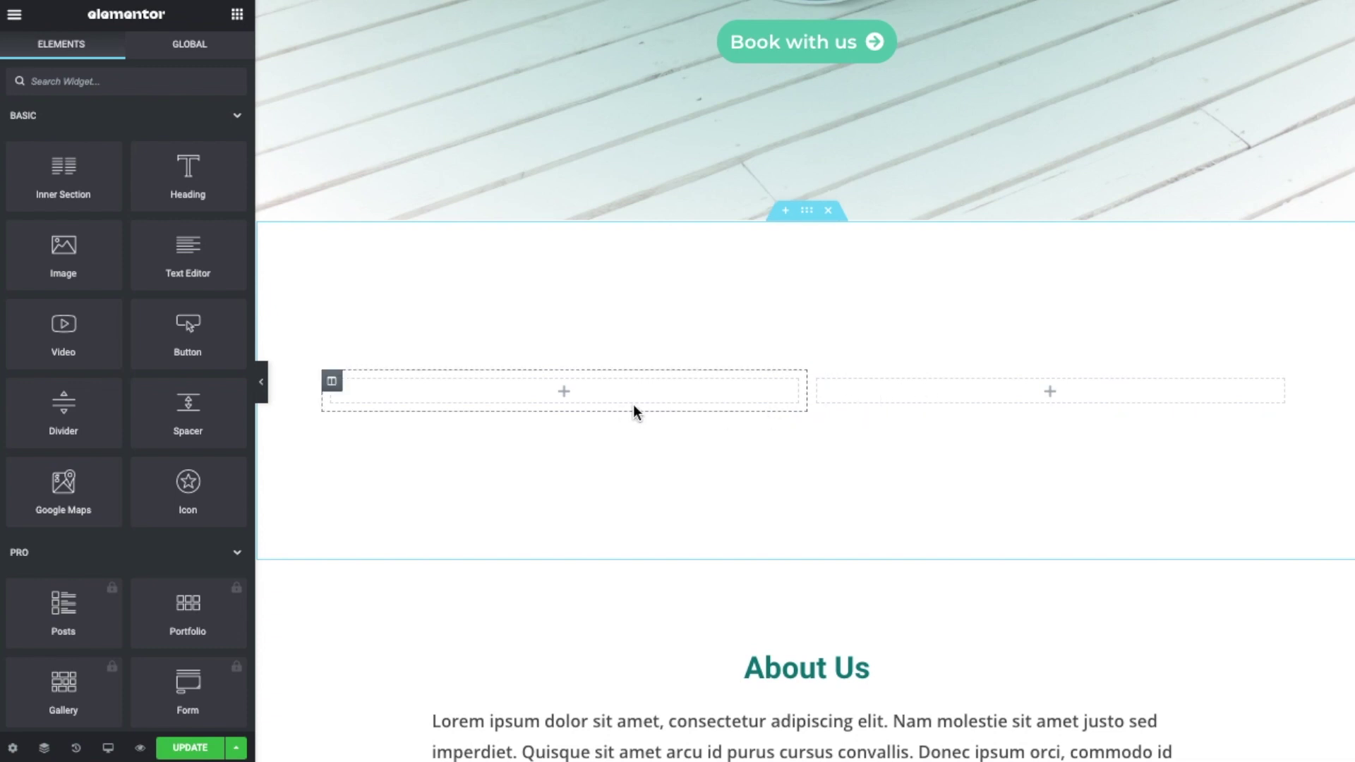
scroll(707, 413, "up", 1)
scroll(737, 401, "up", 1)
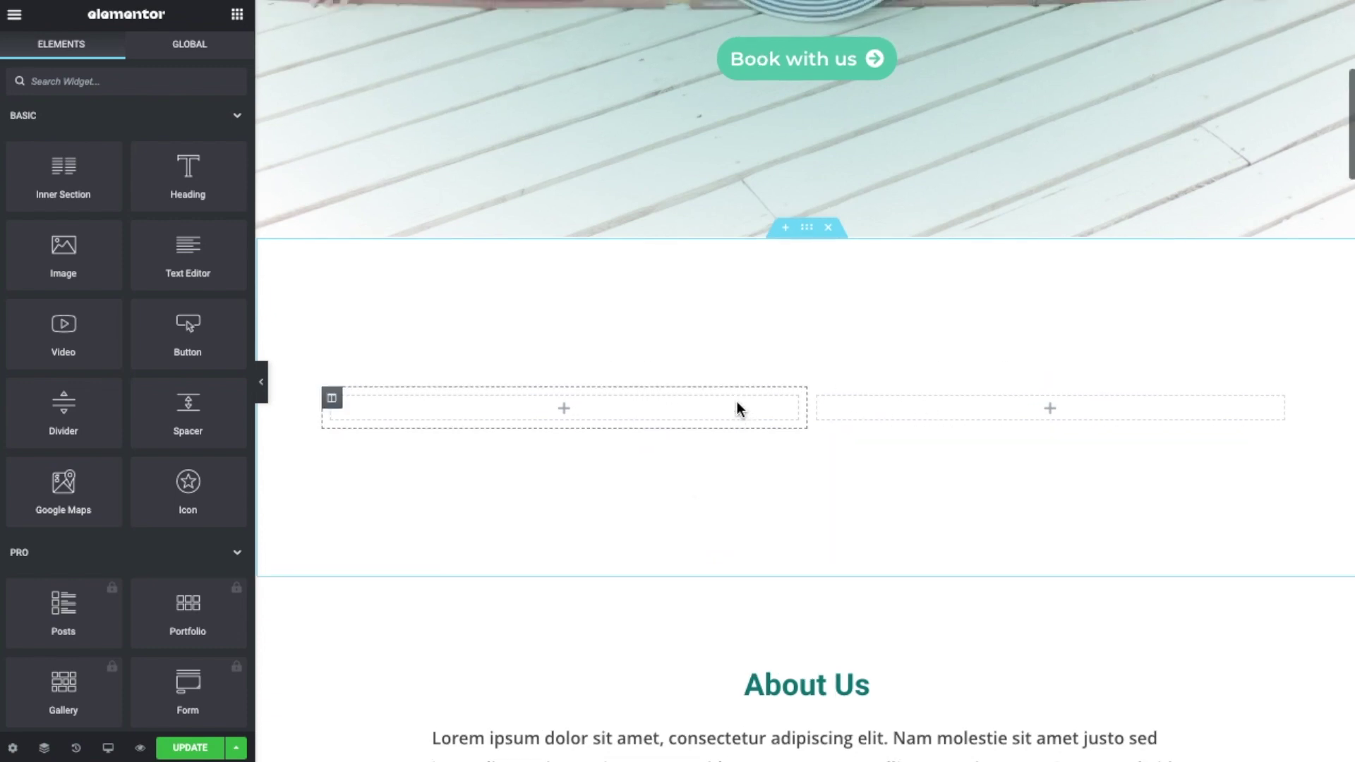
scroll(788, 336, "up", 1)
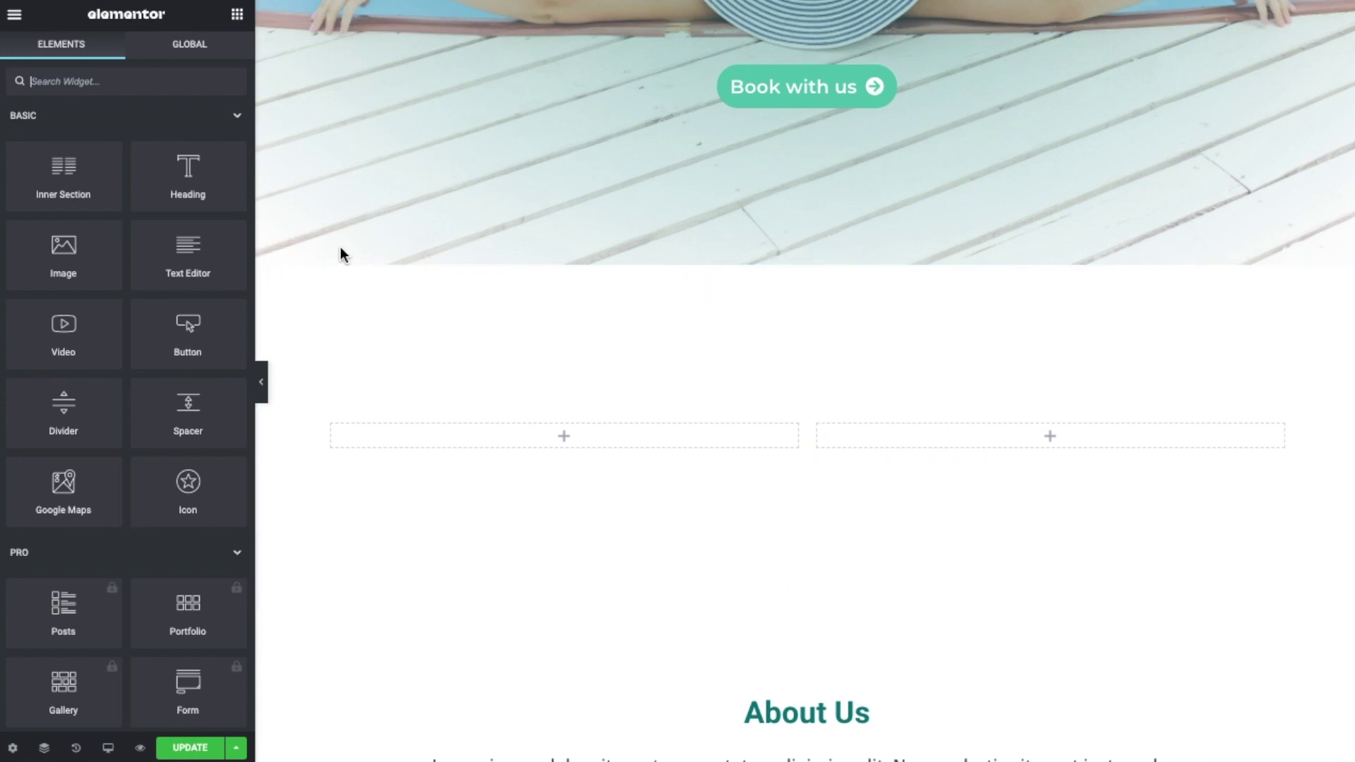
left_click(774, 318)
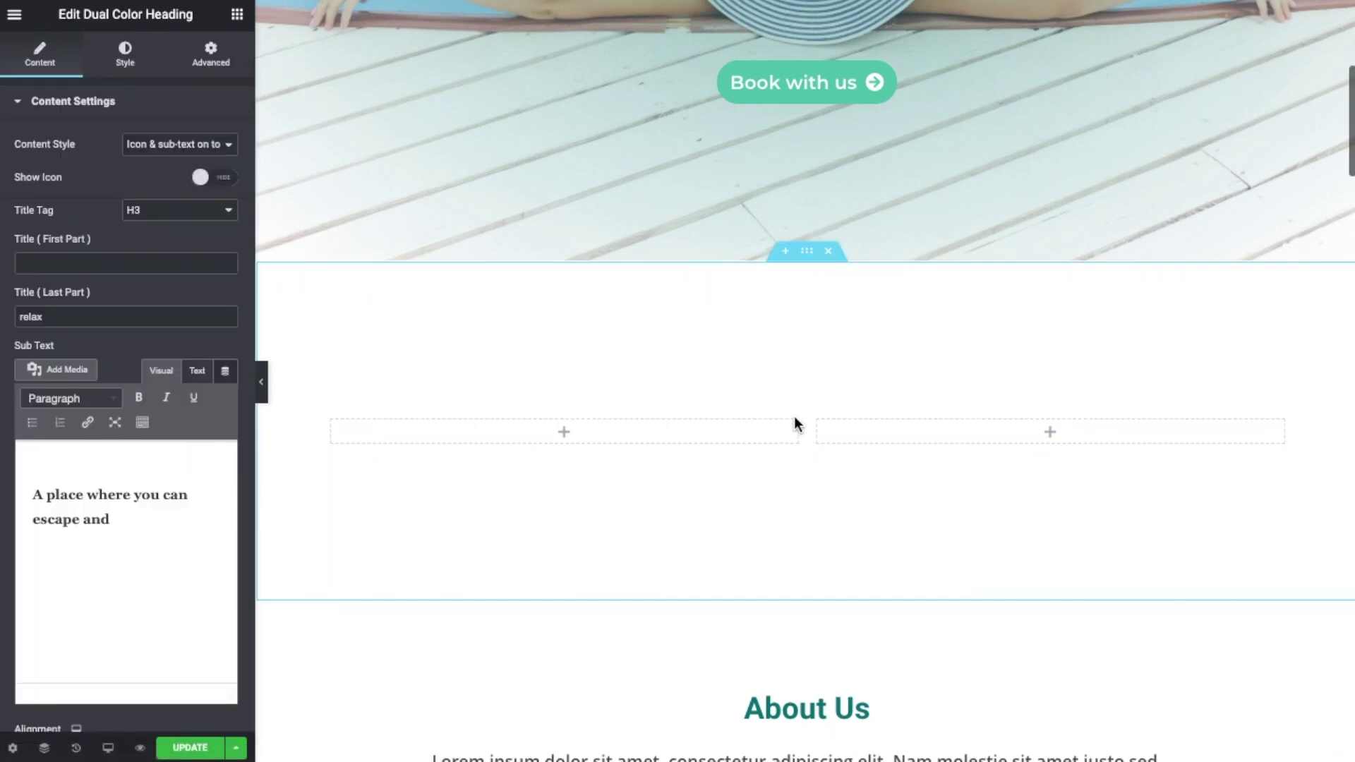
scroll(846, 447, "down", 1)
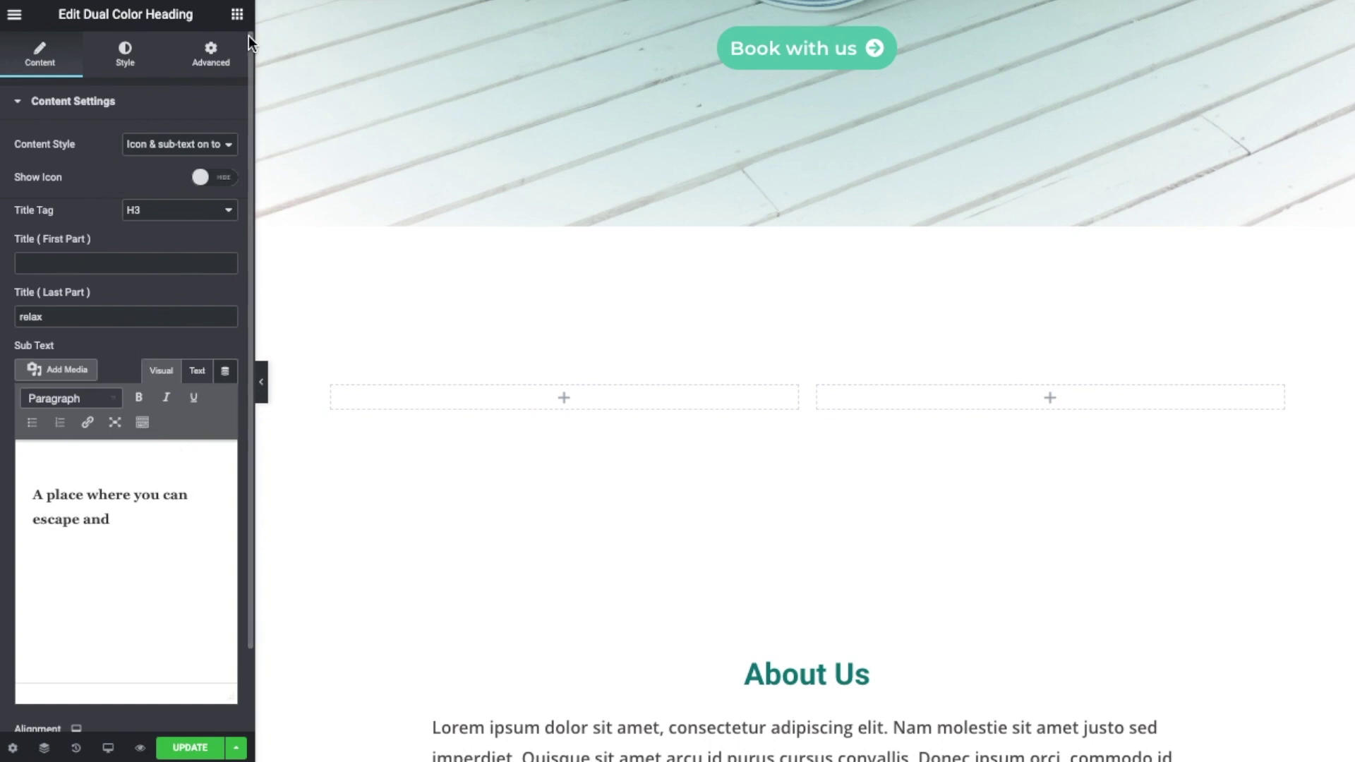
left_click(238, 15)
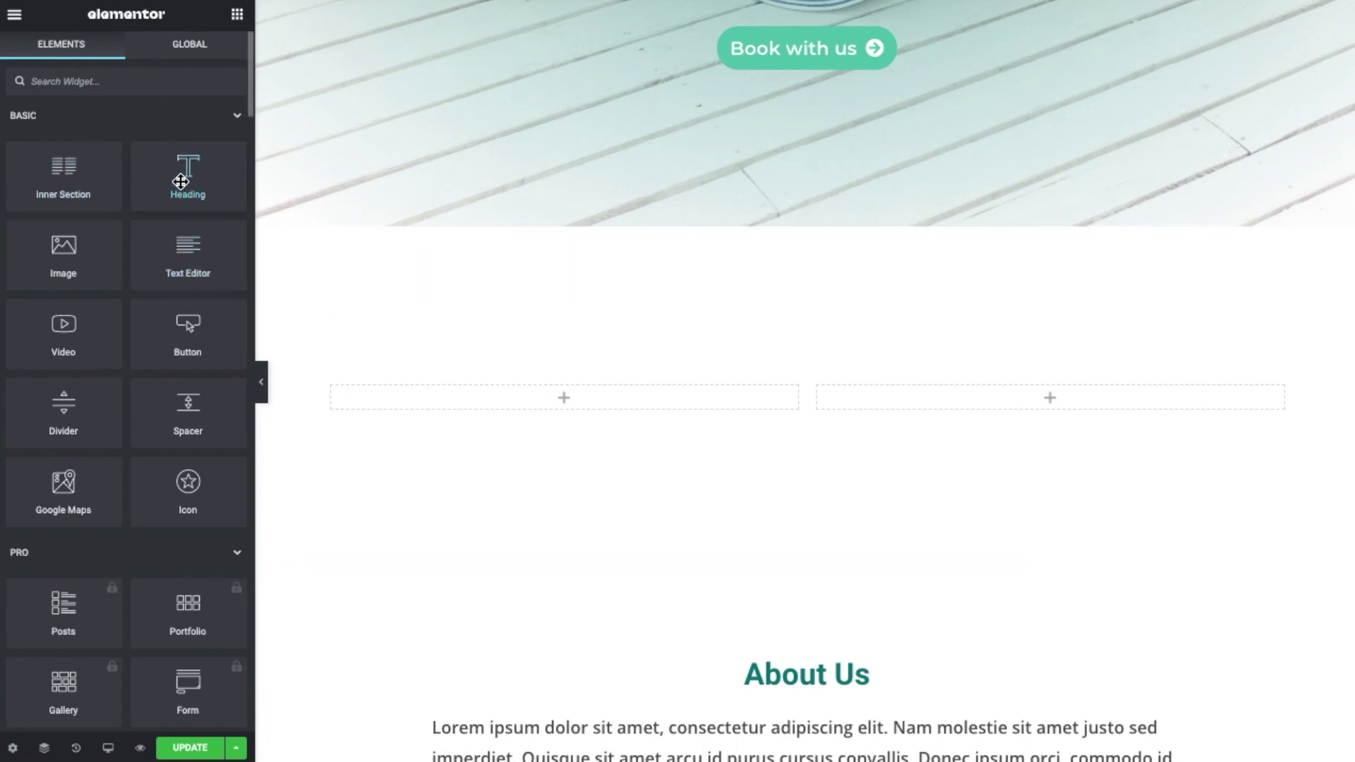
- Place a Heading widget in the left column titled 'Change the text!'
left_click_drag(180, 182, 514, 390)
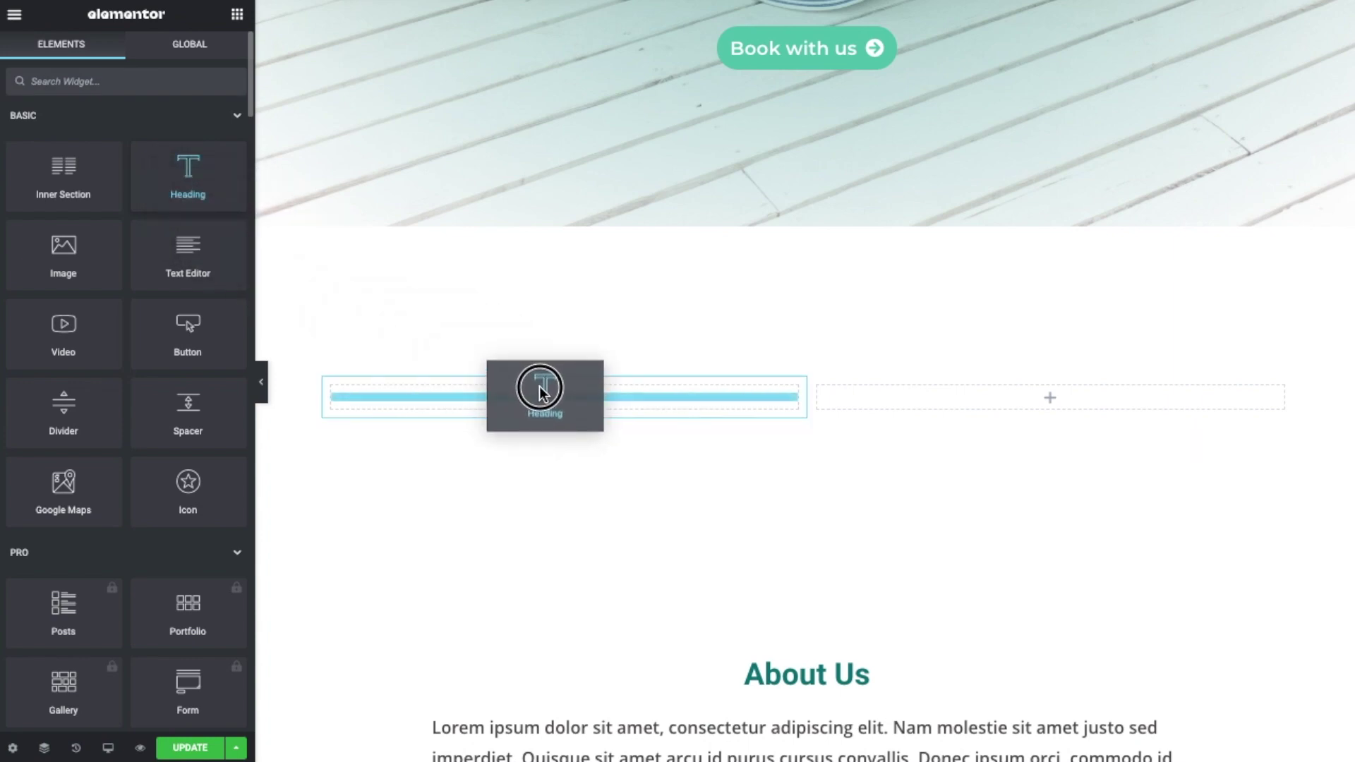
left_click_drag(514, 390, 555, 387)
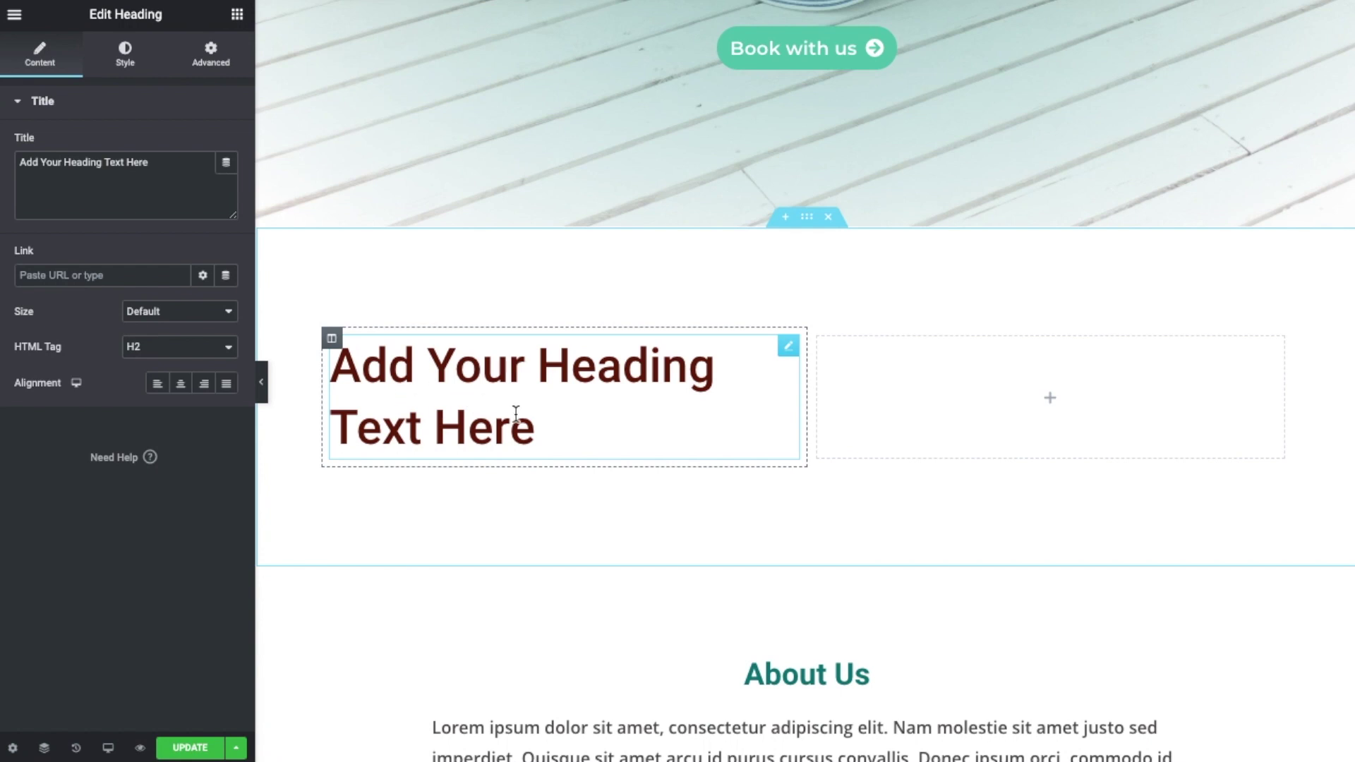
triple_click(138, 162)
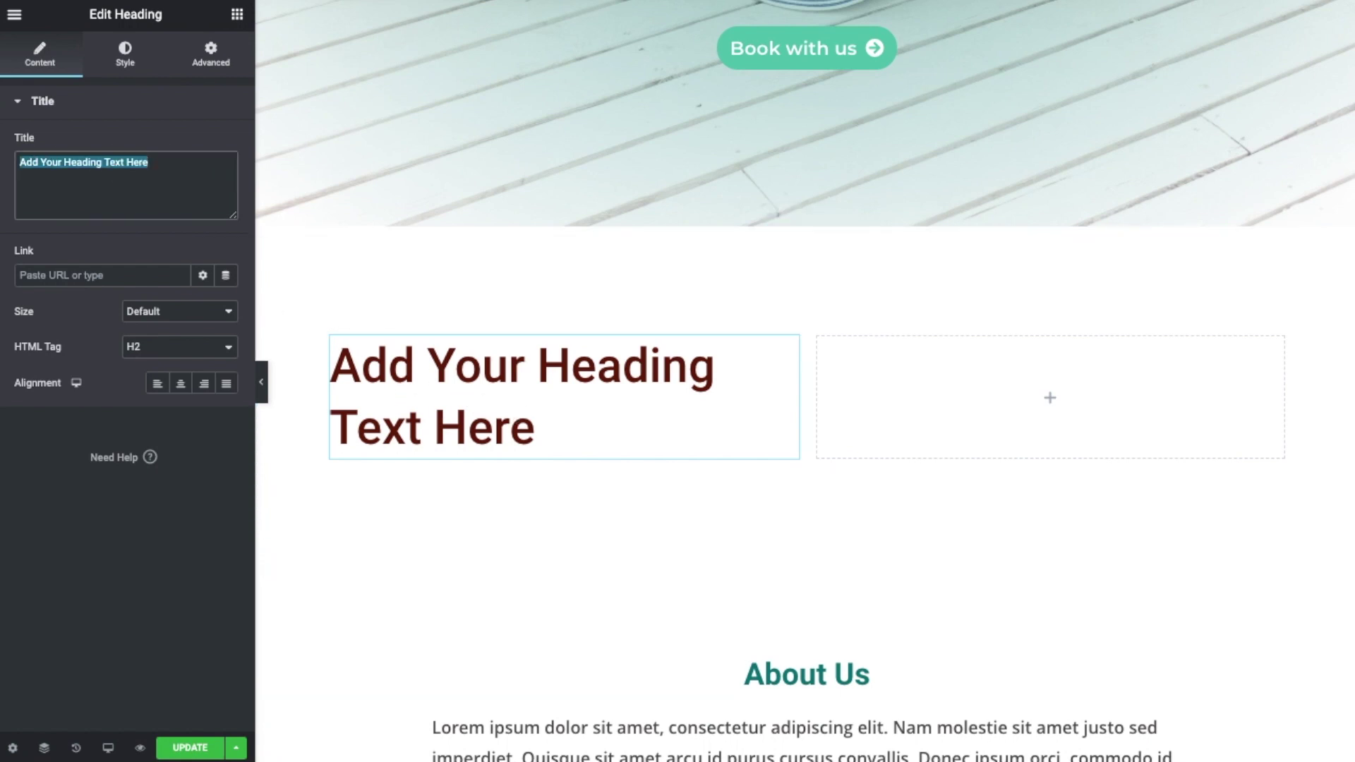
type("Change")
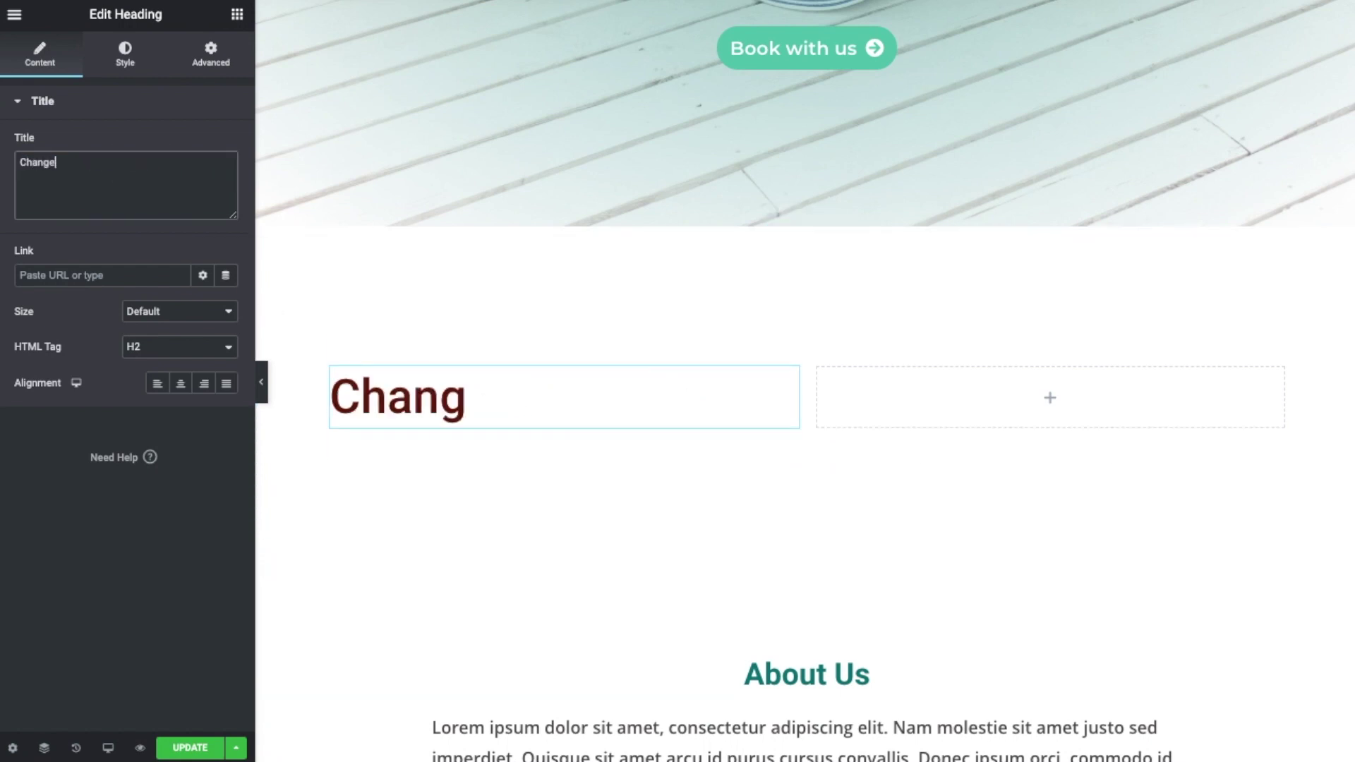
type(" the text!")
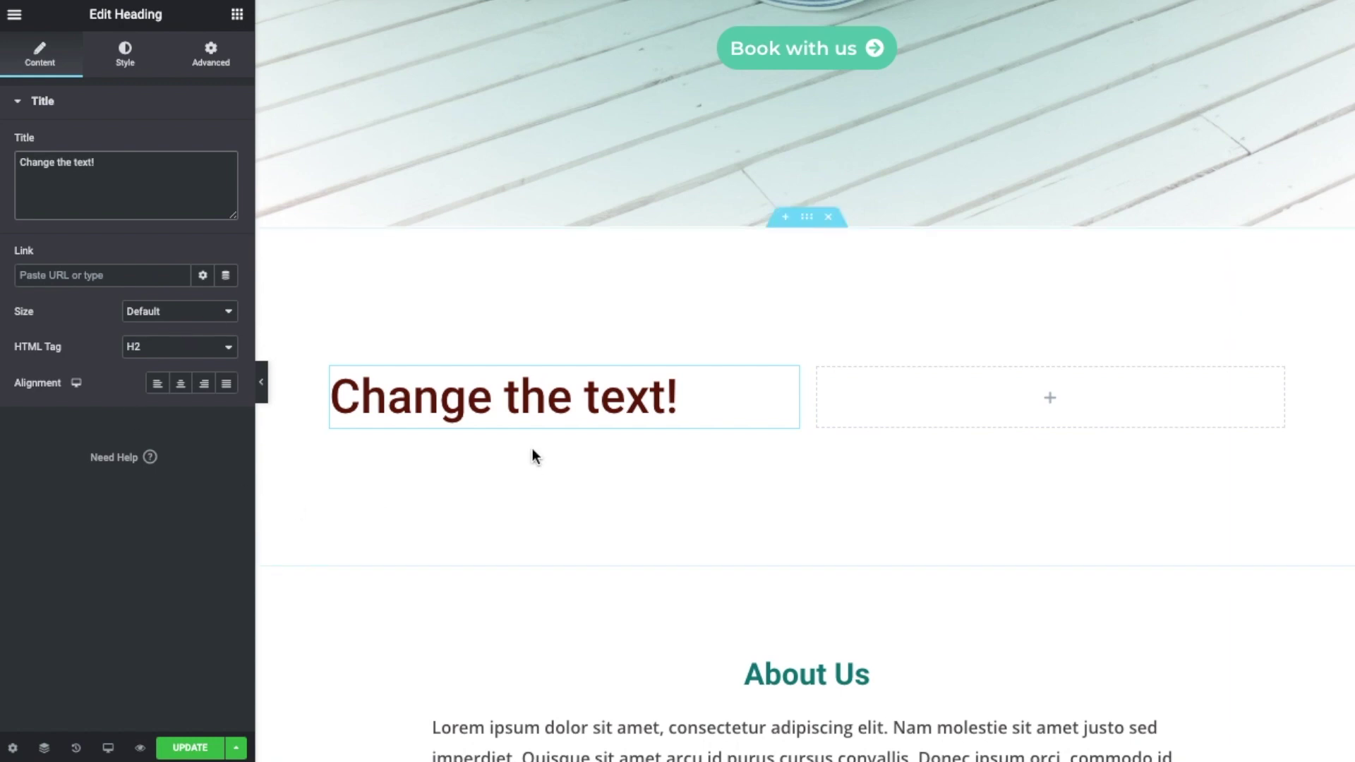
left_click(238, 14)
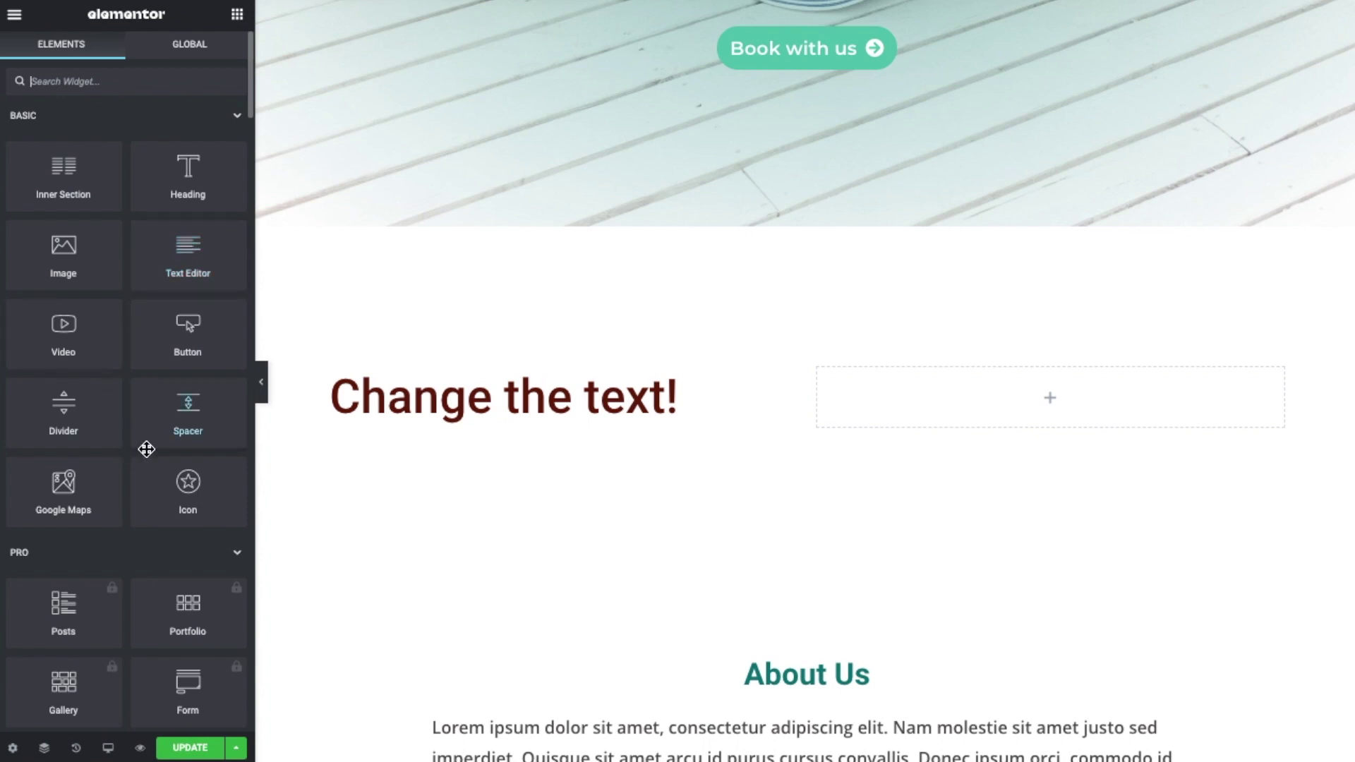
- Add a Text Editor with two Lorem ipsum paragraphs, then a Click here button
left_click(184, 259)
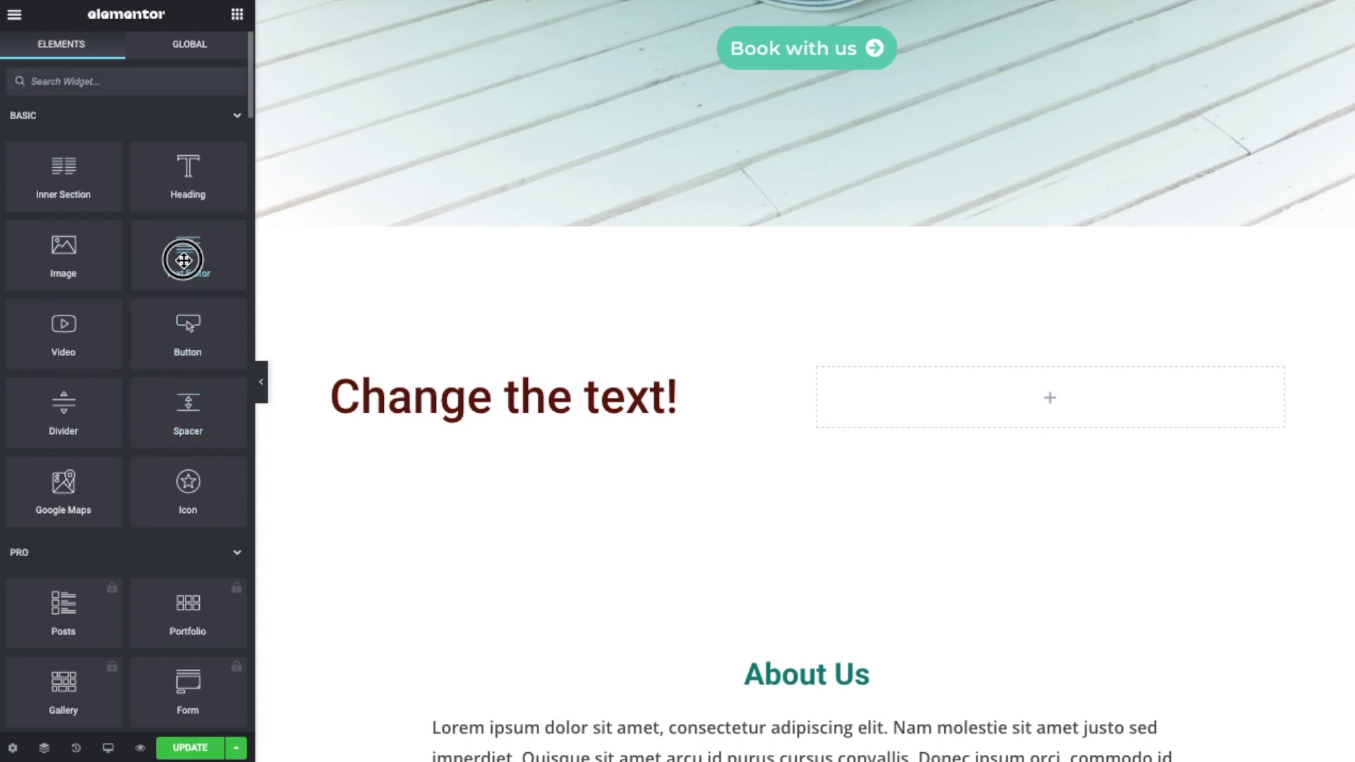
left_click_drag(184, 259, 518, 424)
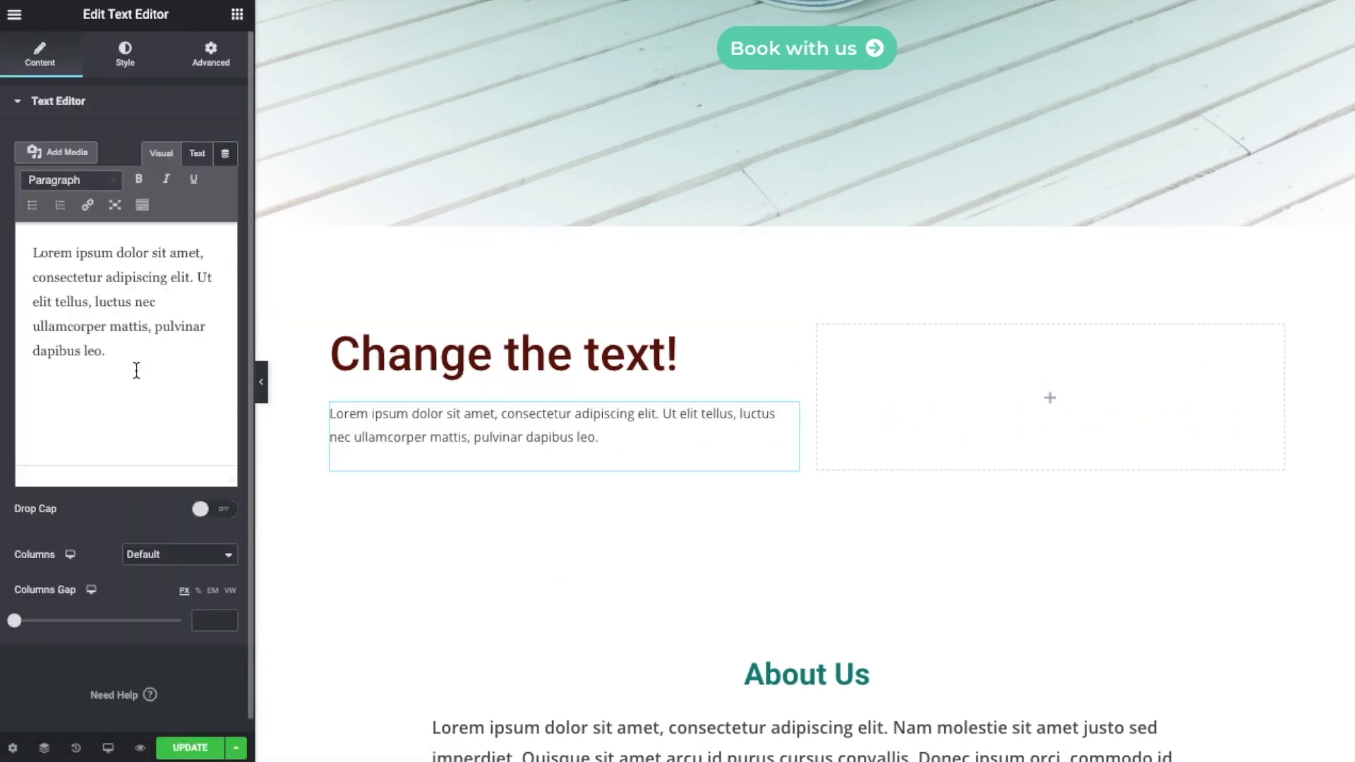
left_click_drag(118, 350, 45, 255)
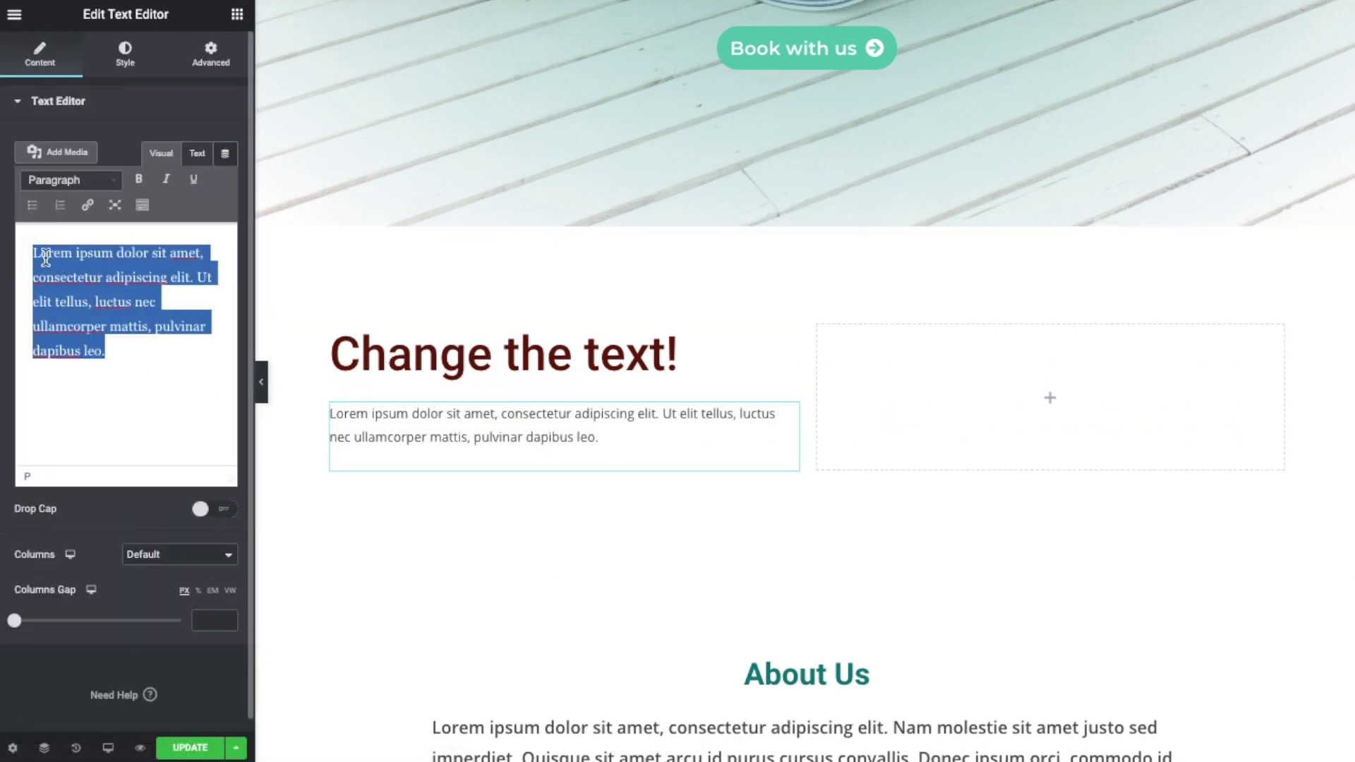
left_click(118, 363)
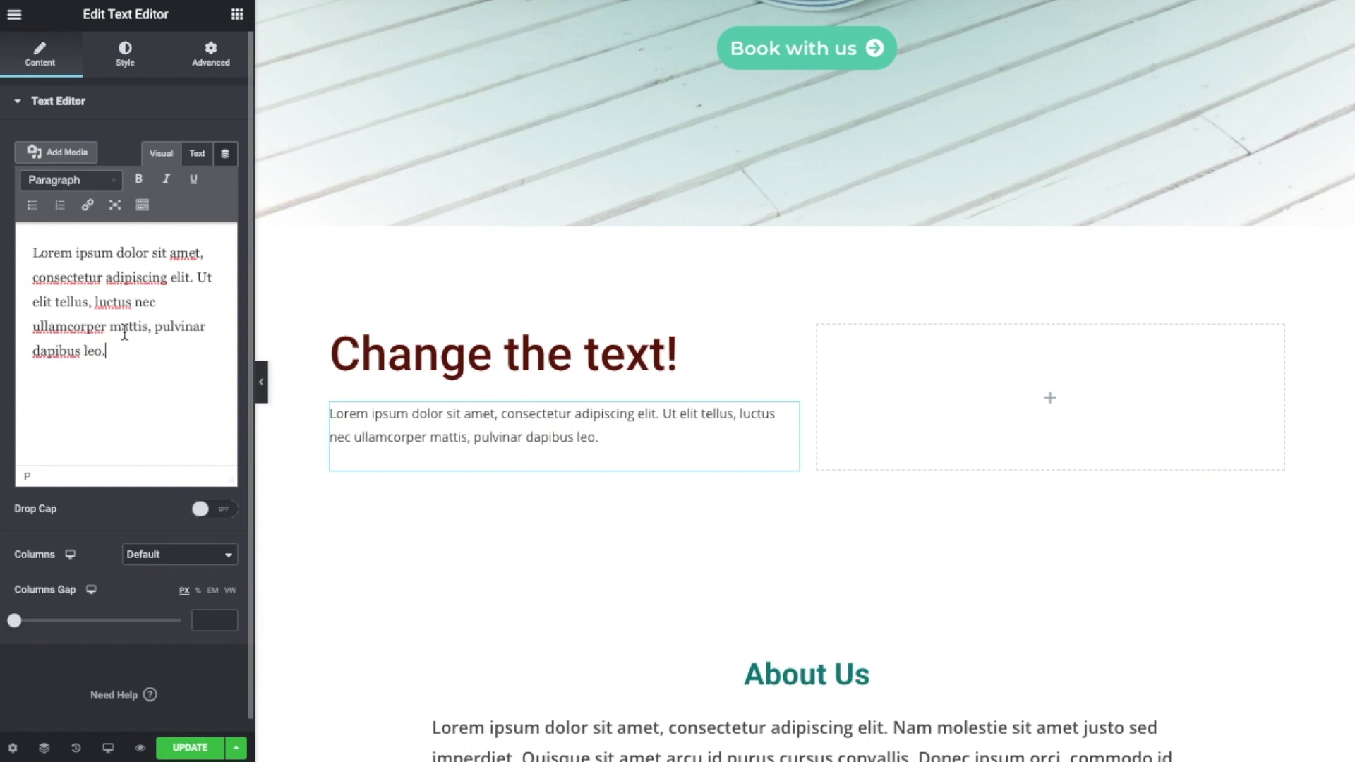
key("Return")
type("Lorem ipsum dolor sit amet, consectetur adipiscing elit. Ut elit tellus, luctus nec ullamcorper mattis, pulvinar dapibus leo.")
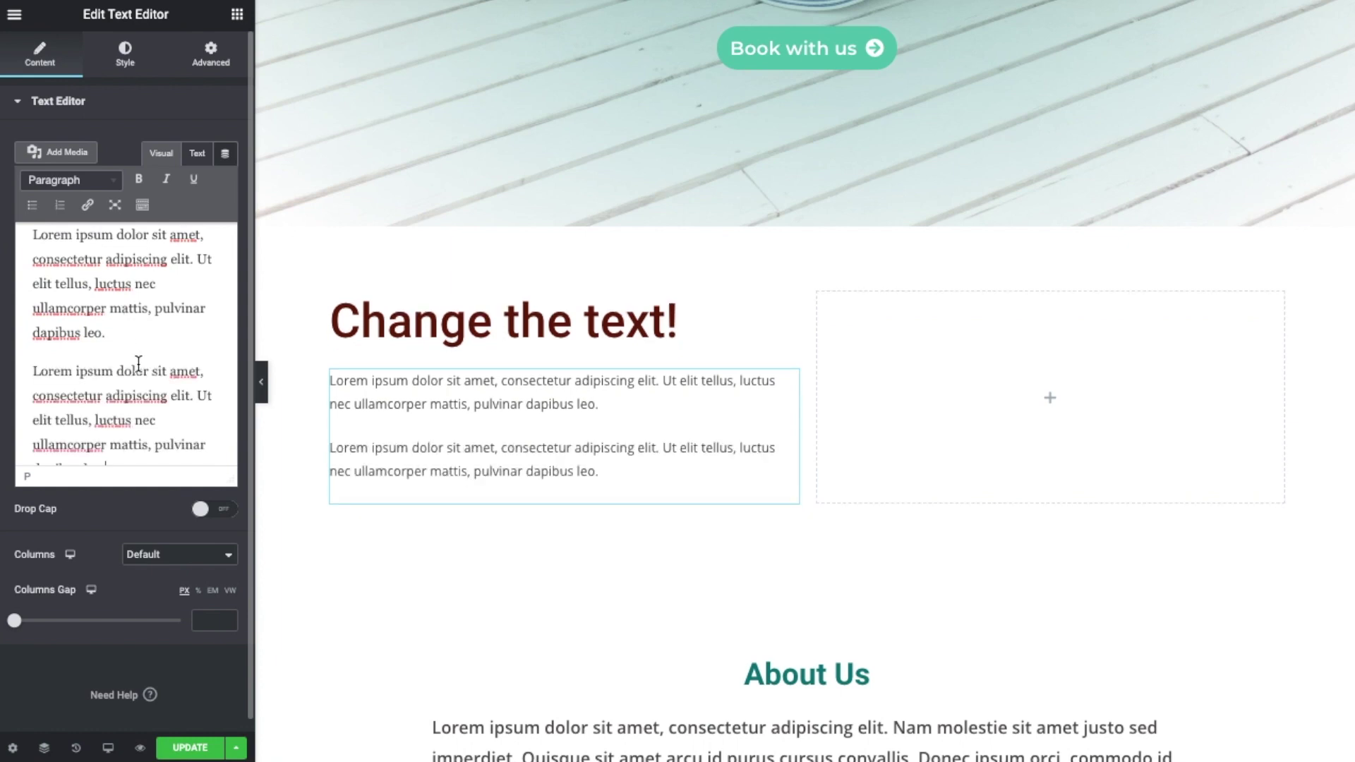
left_click(238, 16)
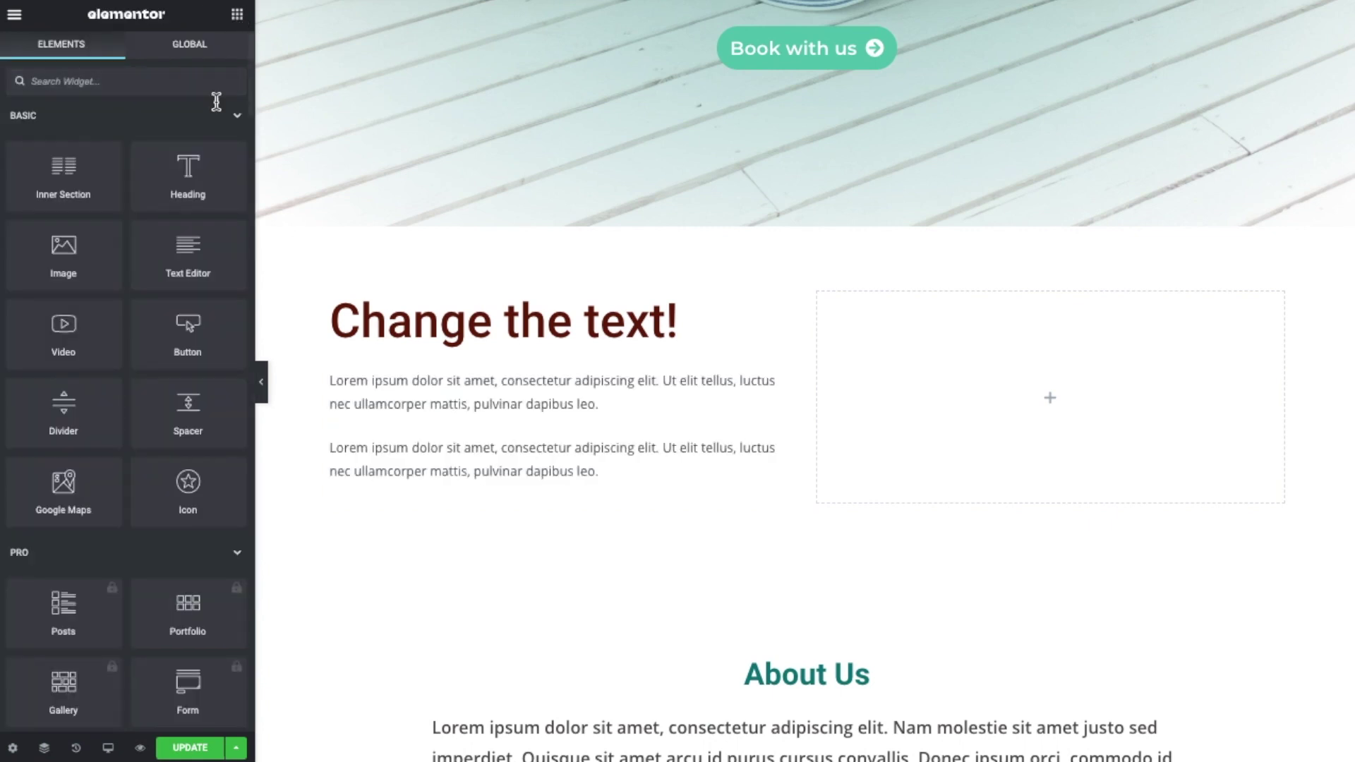
left_click_drag(170, 334, 503, 509)
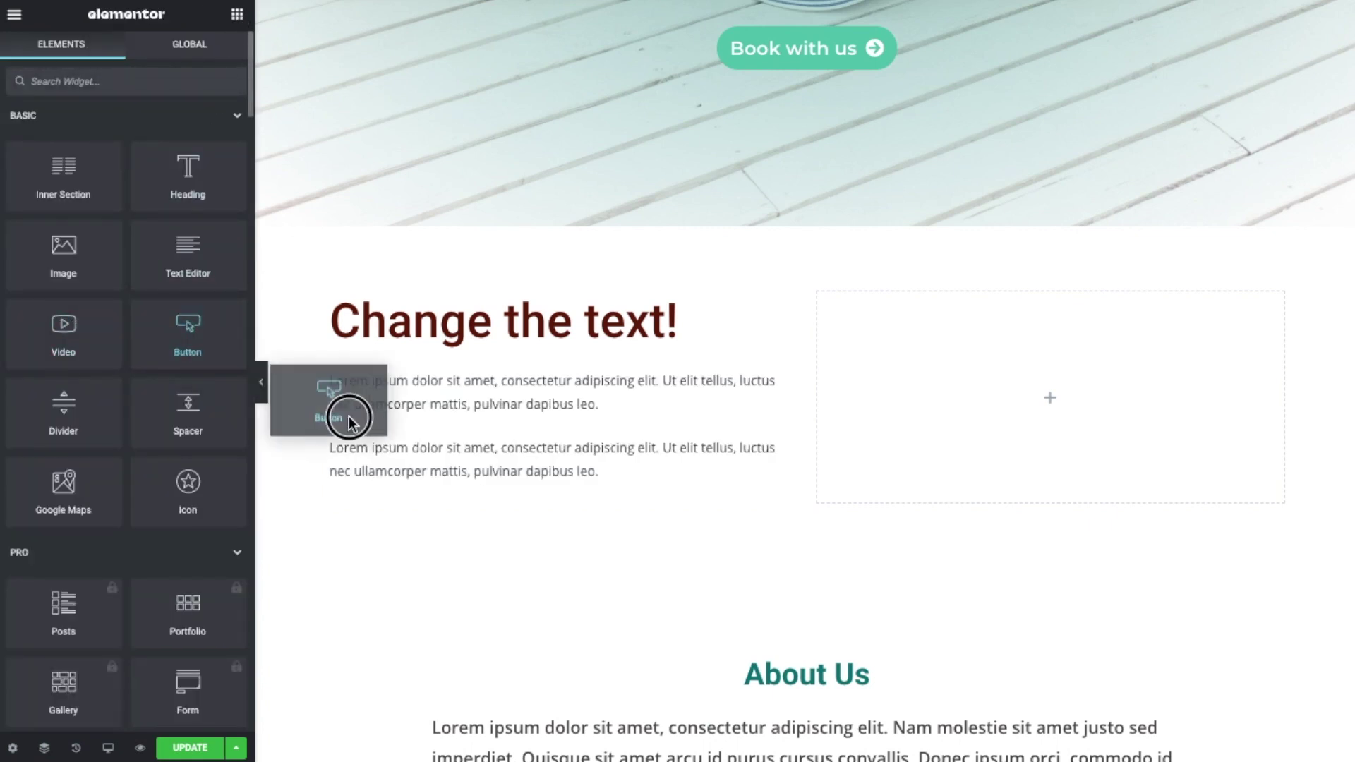
- Place an Image widget in the right column showing the wall-ball squat photo
left_click(238, 15)
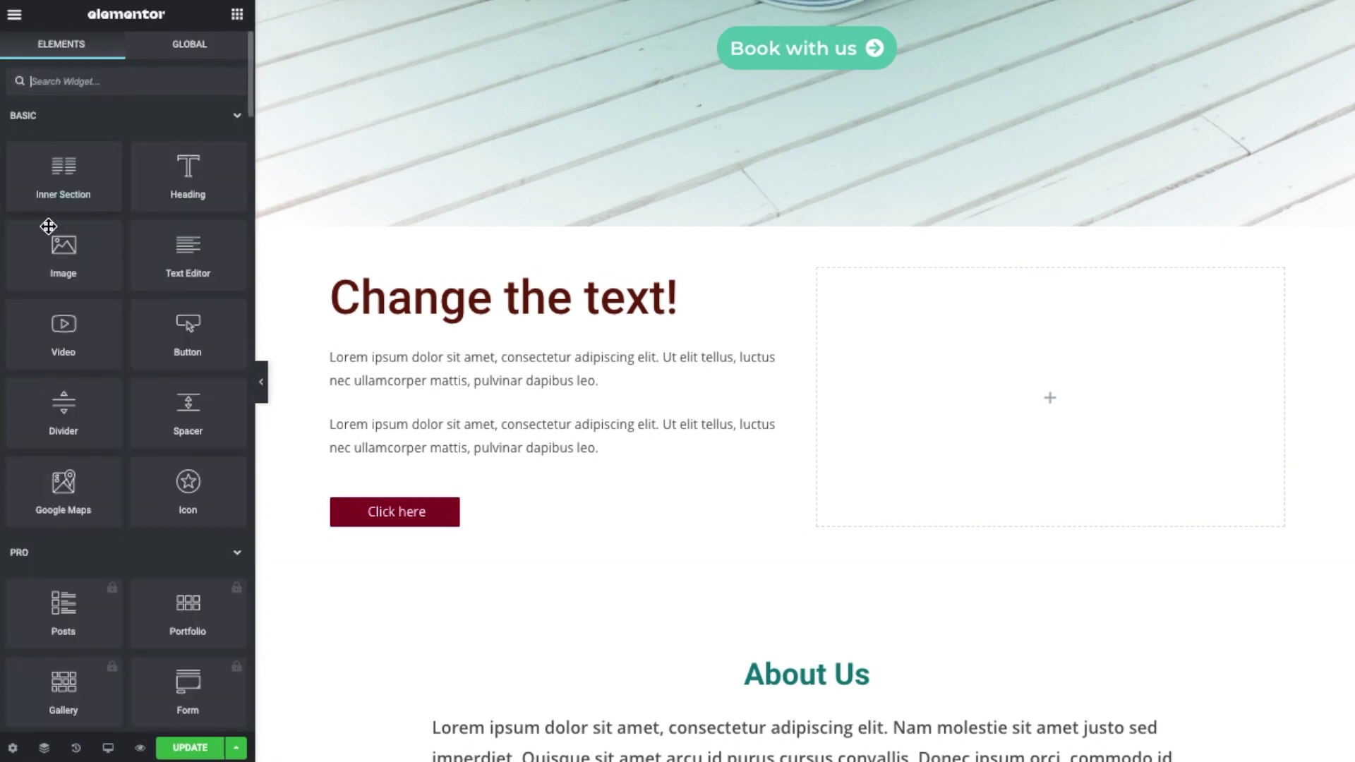
left_click_drag(65, 254, 1027, 421)
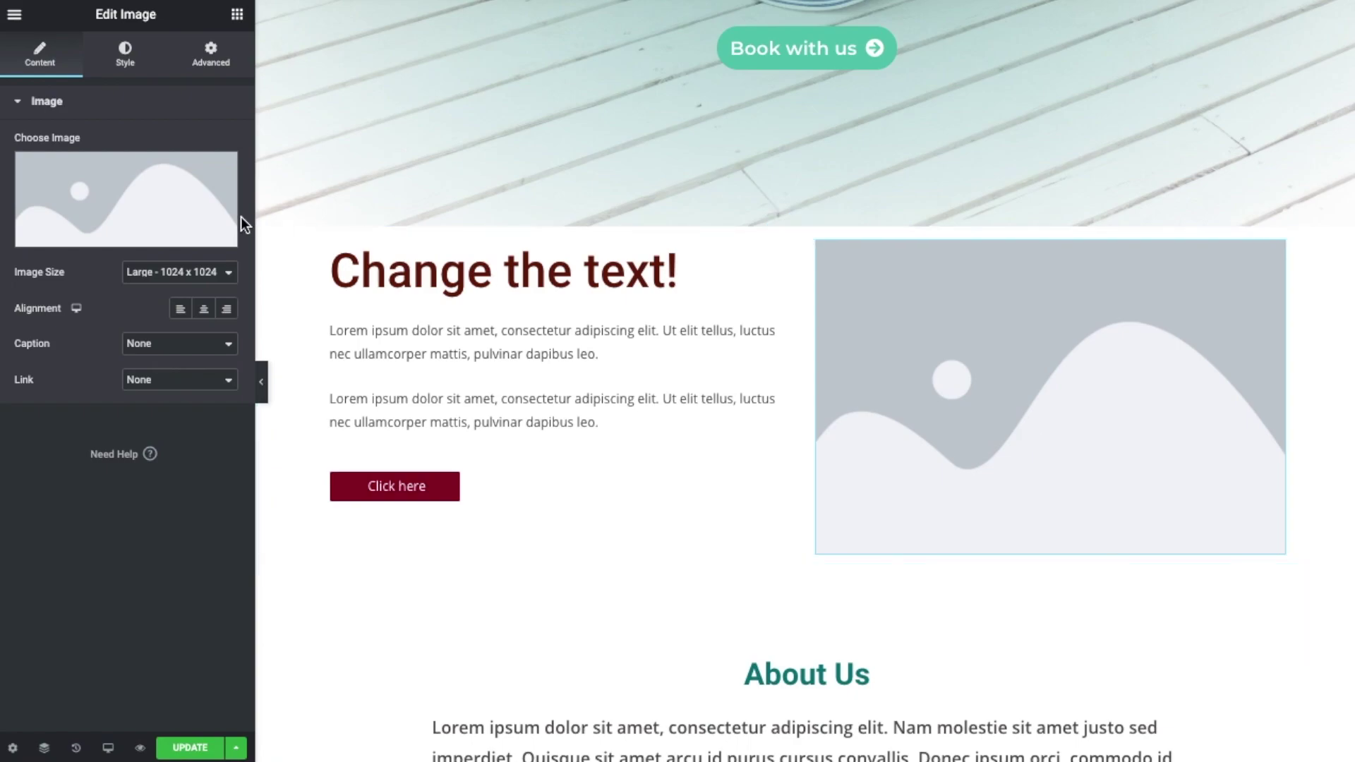
left_click(96, 227)
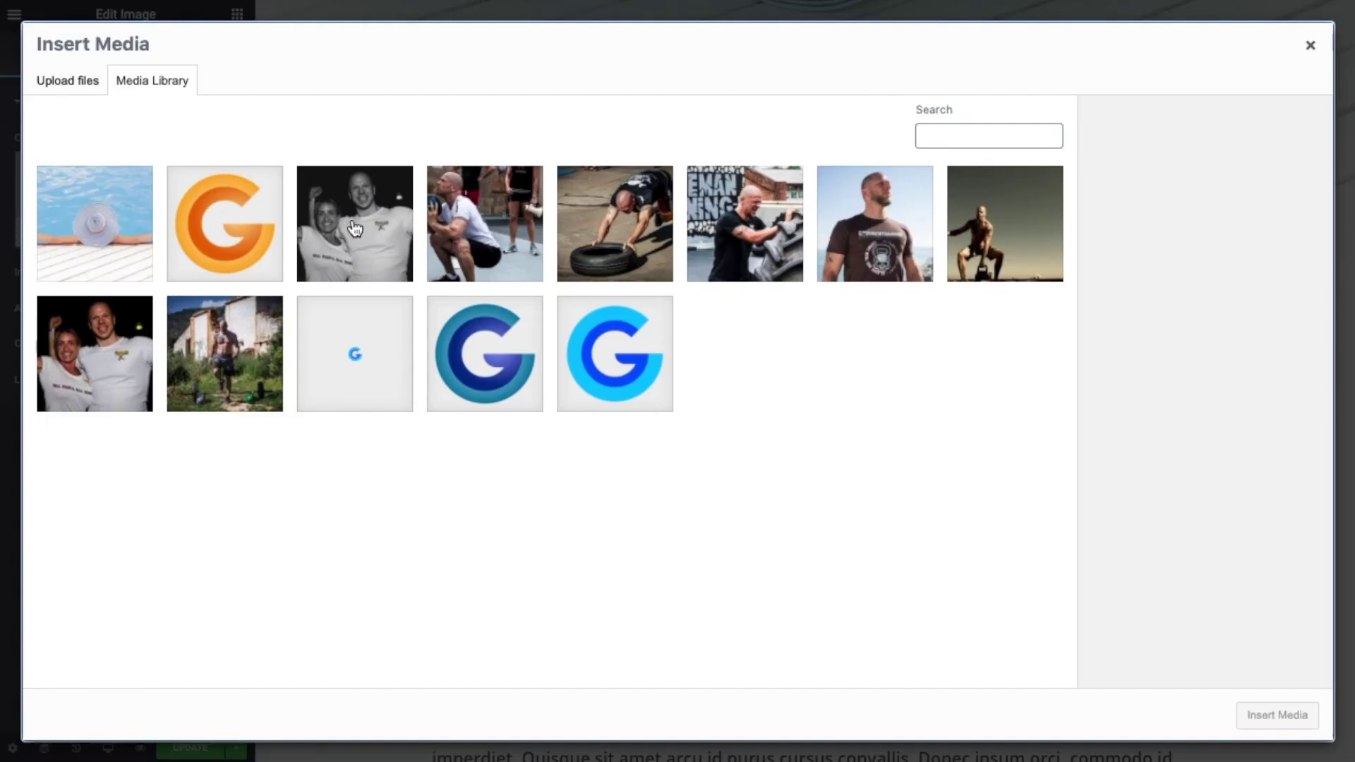
left_click(484, 223)
left_click(1274, 718)
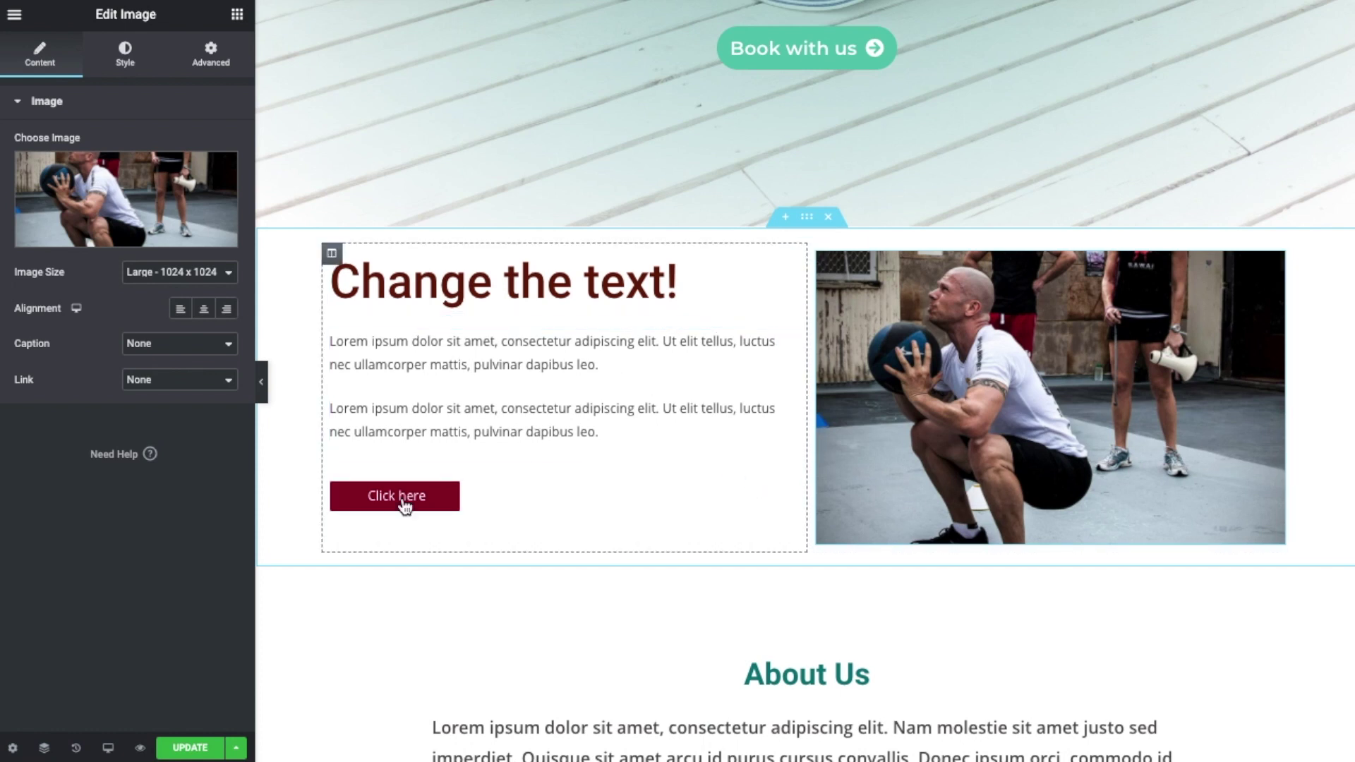
- Save the page with Update and collapse the editor panel
left_click(196, 750)
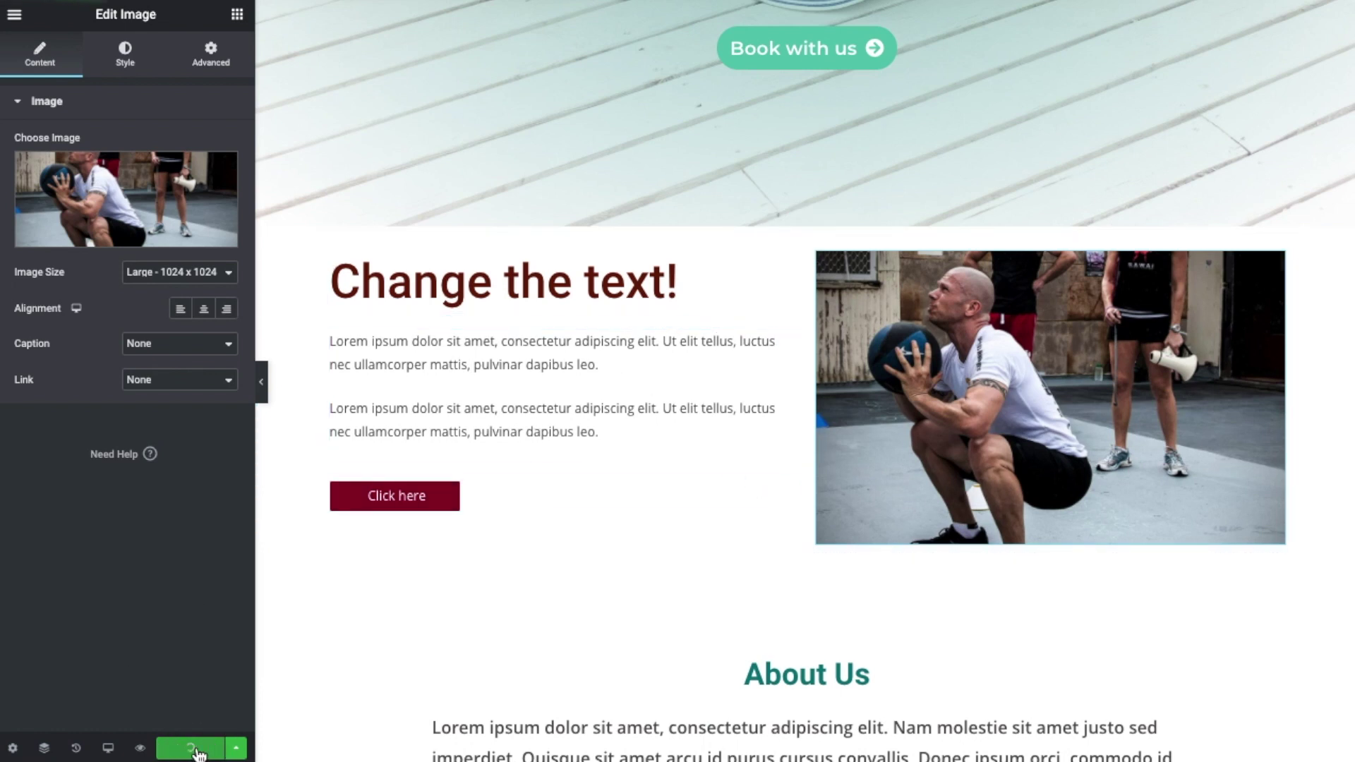
left_click(262, 381)
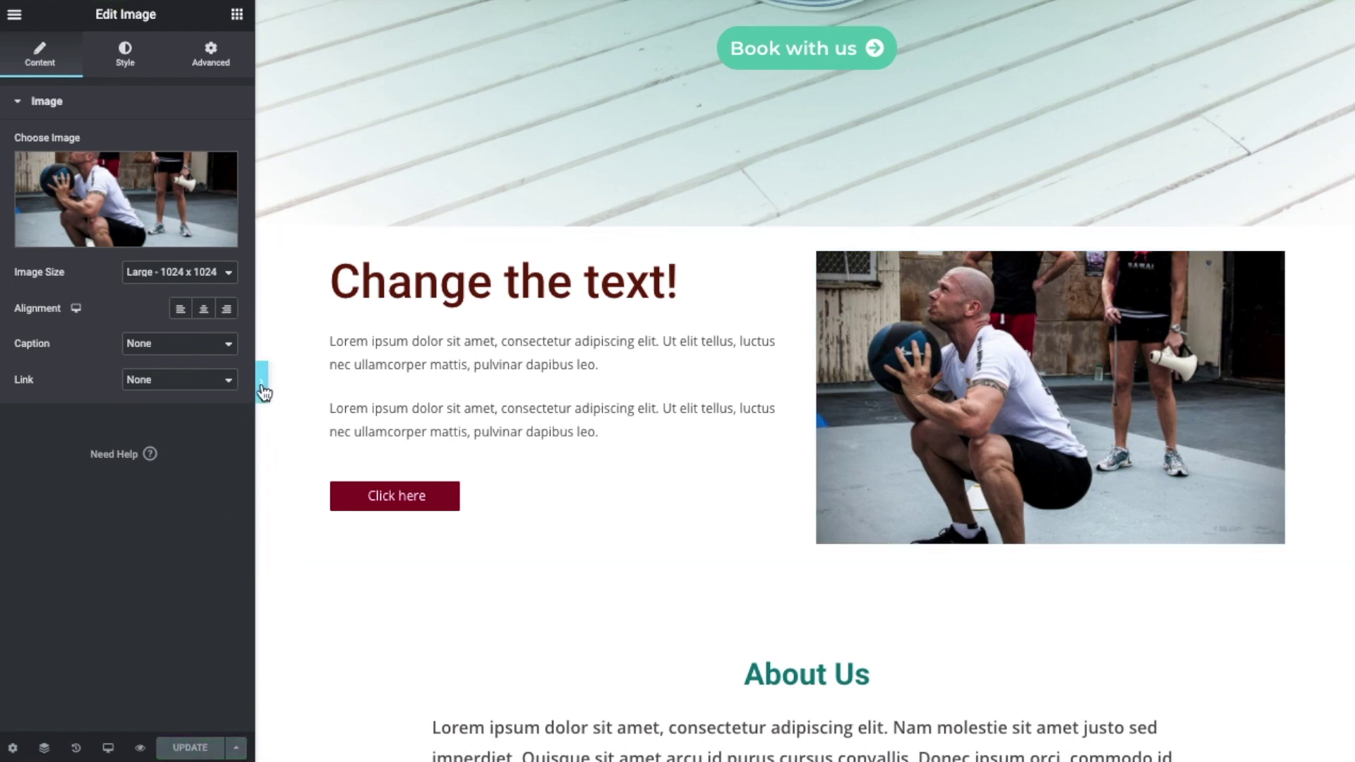